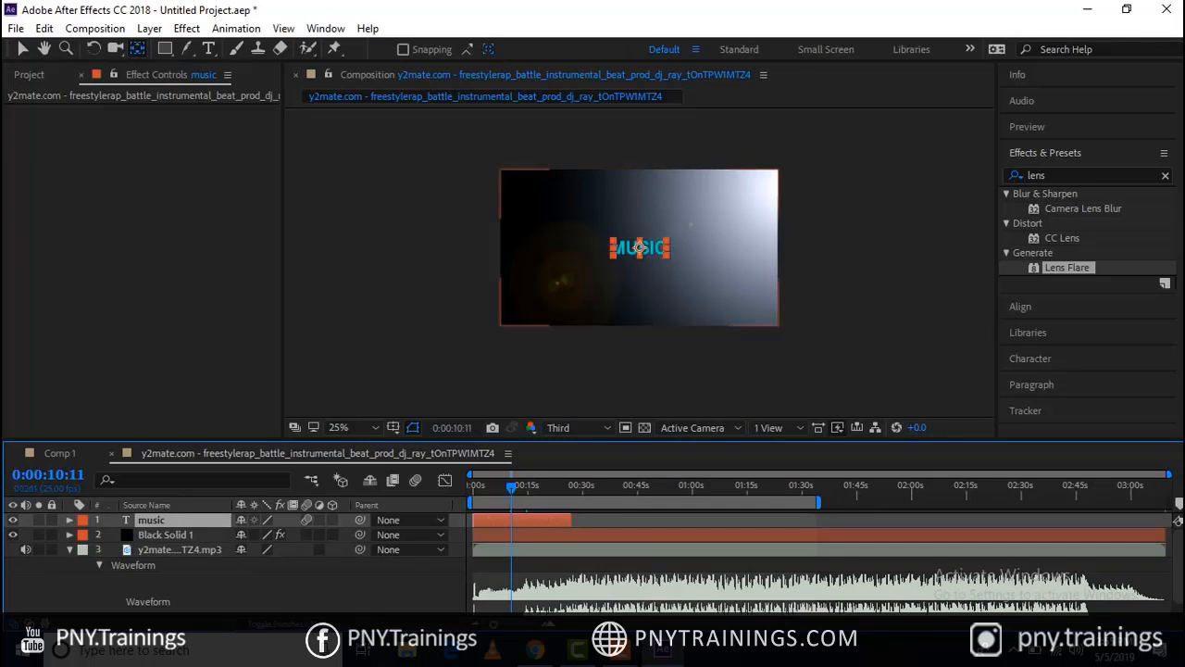
Extend the end of the music text layer to about 2:40 and preview the composition from the start
left_click_drag(511, 486, 473, 486)
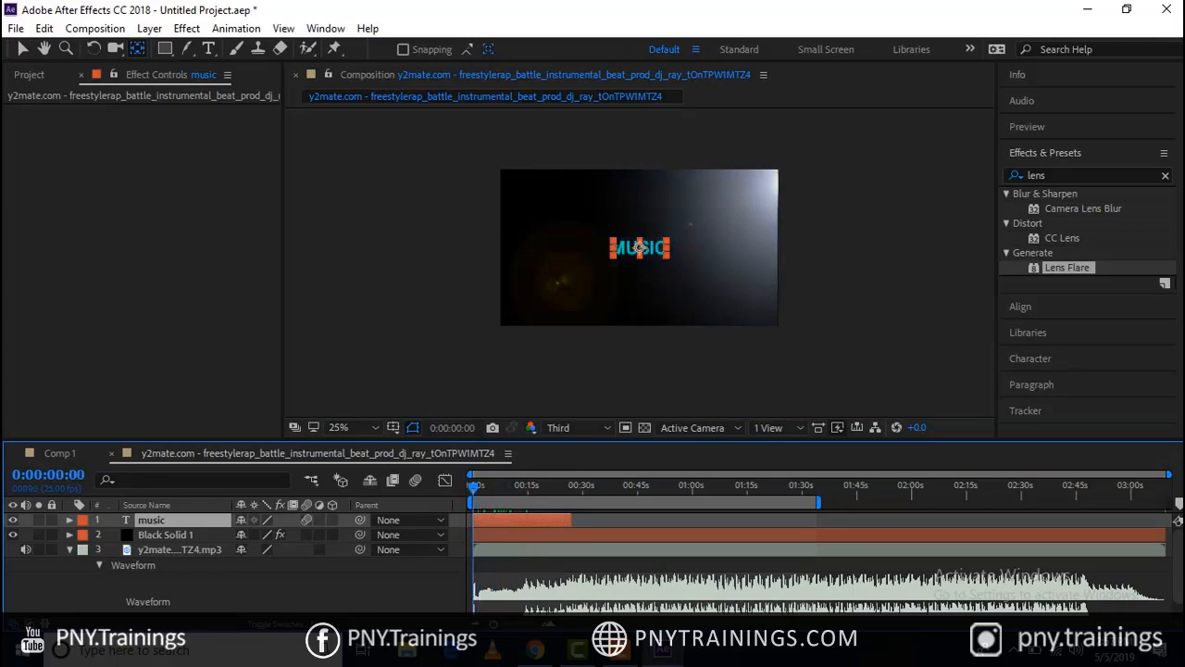
mouse_move(474, 486)
left_mouse_down()
mouse_move(974, 486)
mouse_move(473, 486)
left_mouse_up()
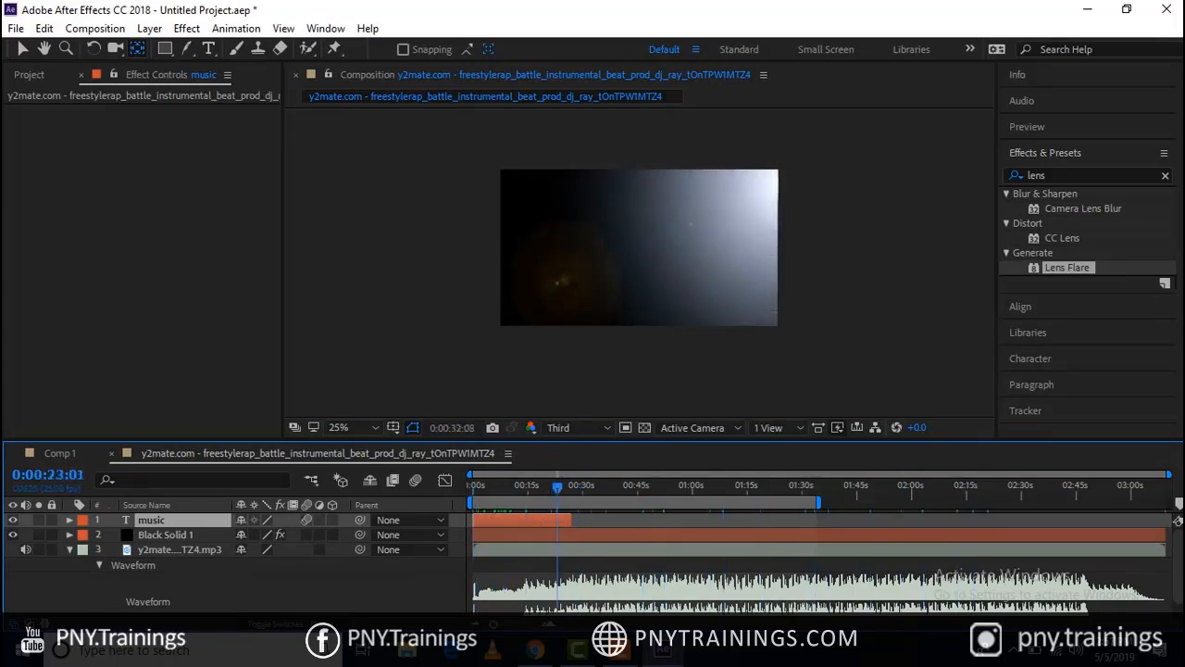
left_click_drag(572, 521, 1061, 520)
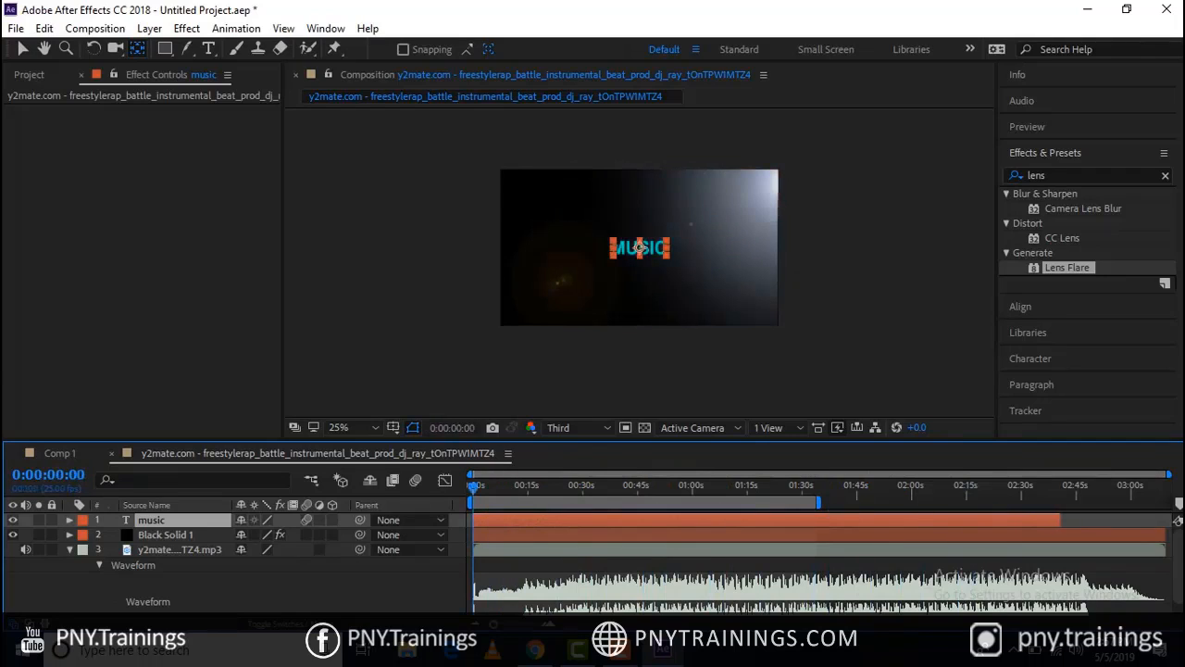
key("space")
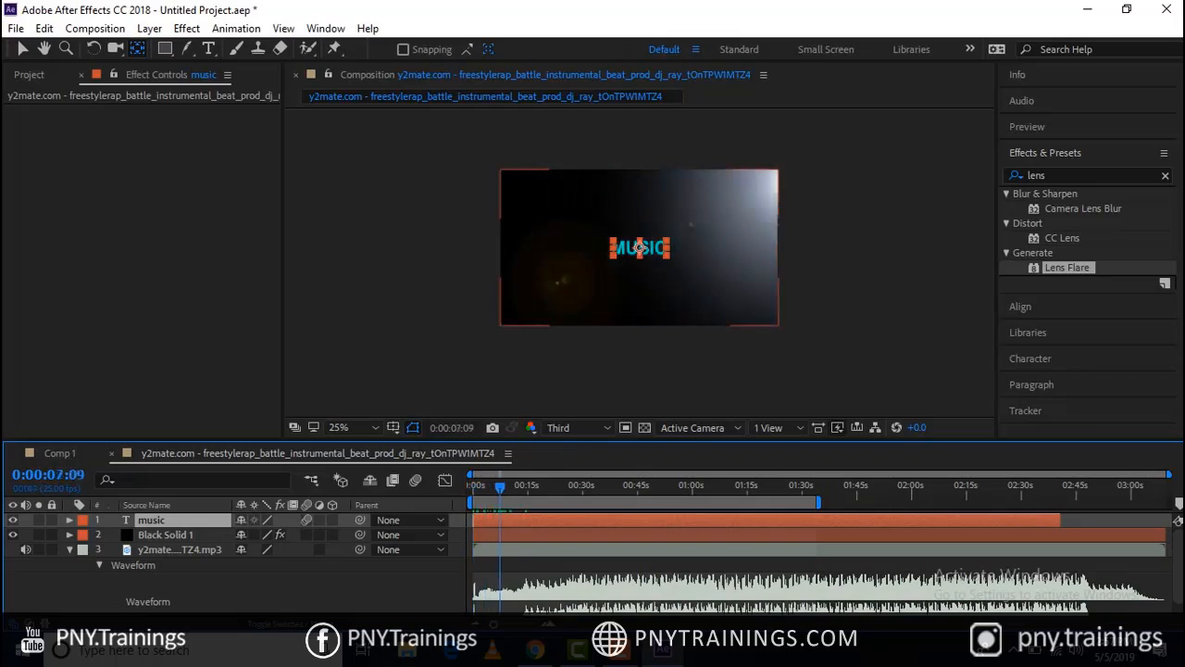
Select the MP3 audio layer and switch to the Selection tool
left_click(179, 550)
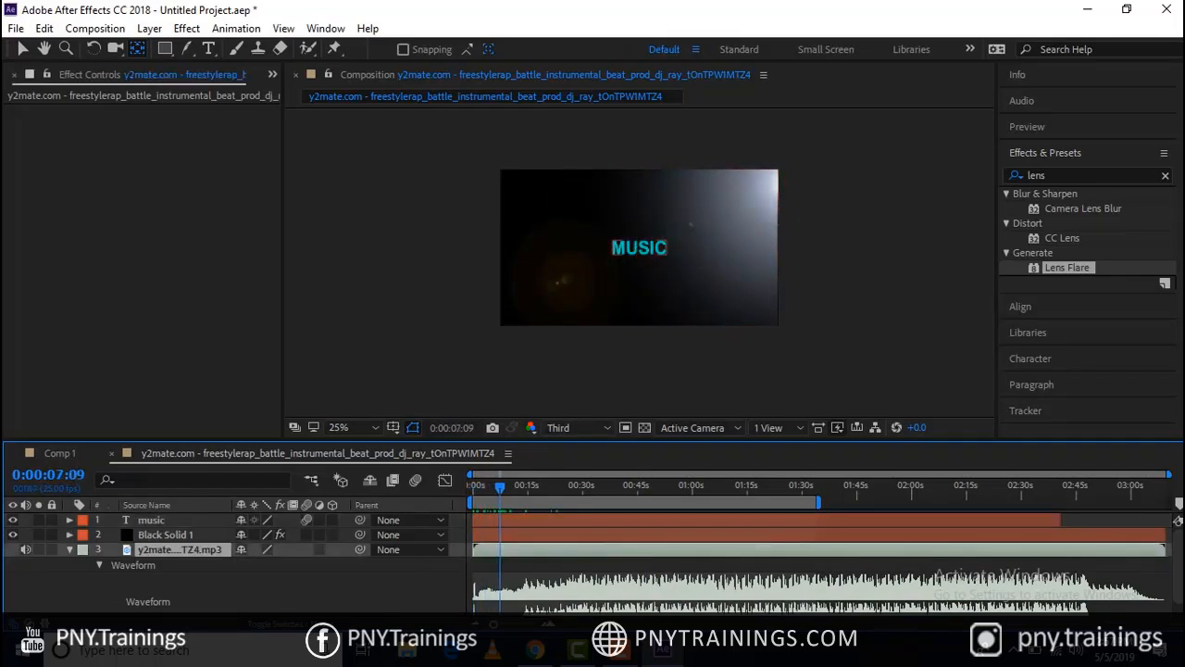
key("v")
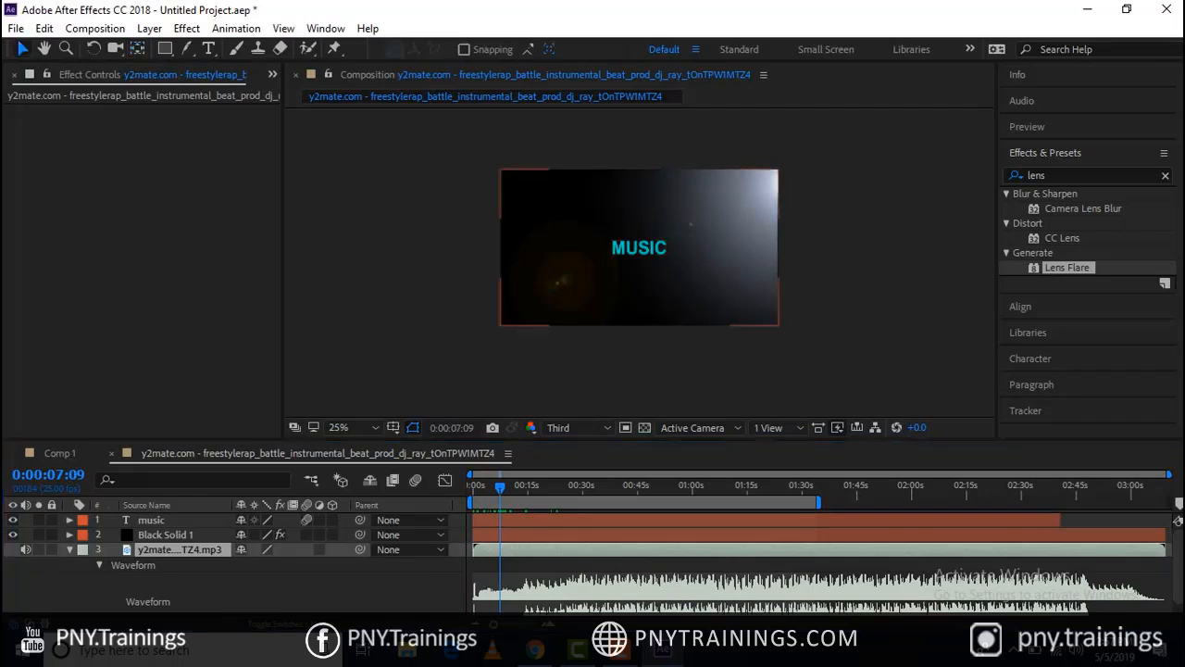
scroll(639, 262, "up", 2)
left_click_drag(639, 262, 554, 239)
scroll(642, 259, "down", 2)
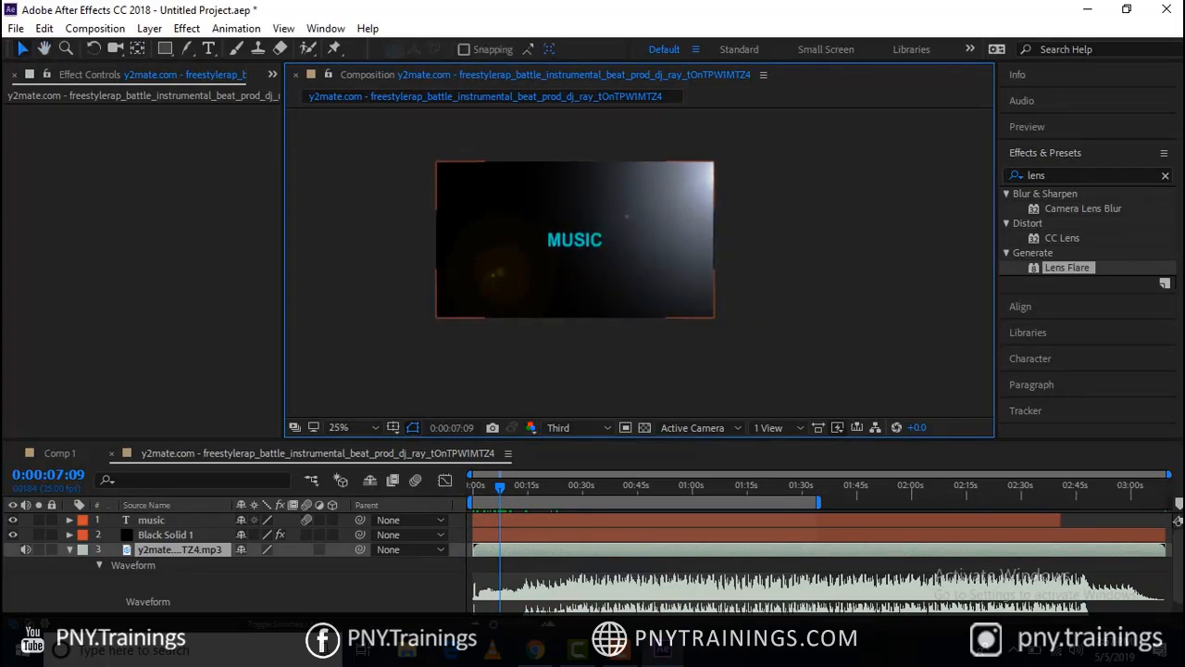
scroll(640, 263, "up", 2)
left_click_drag(593, 245, 705, 301)
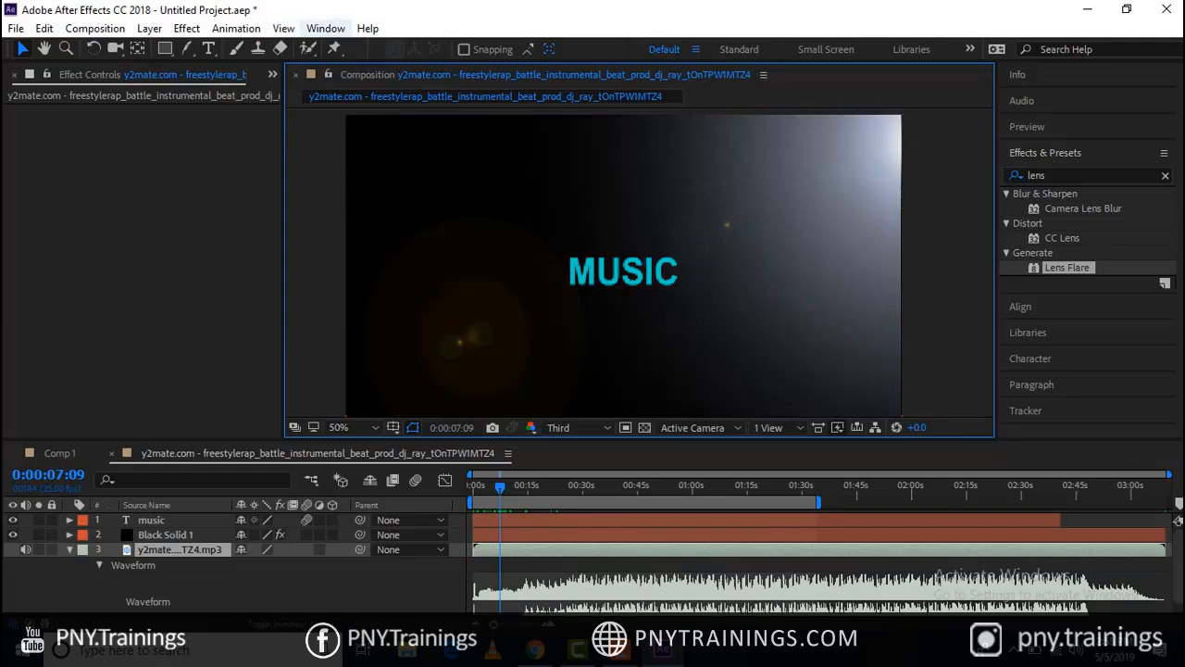
Open the Wiggler and bring up its noise type choices with the MUSIC text layer selected
left_click(325, 27)
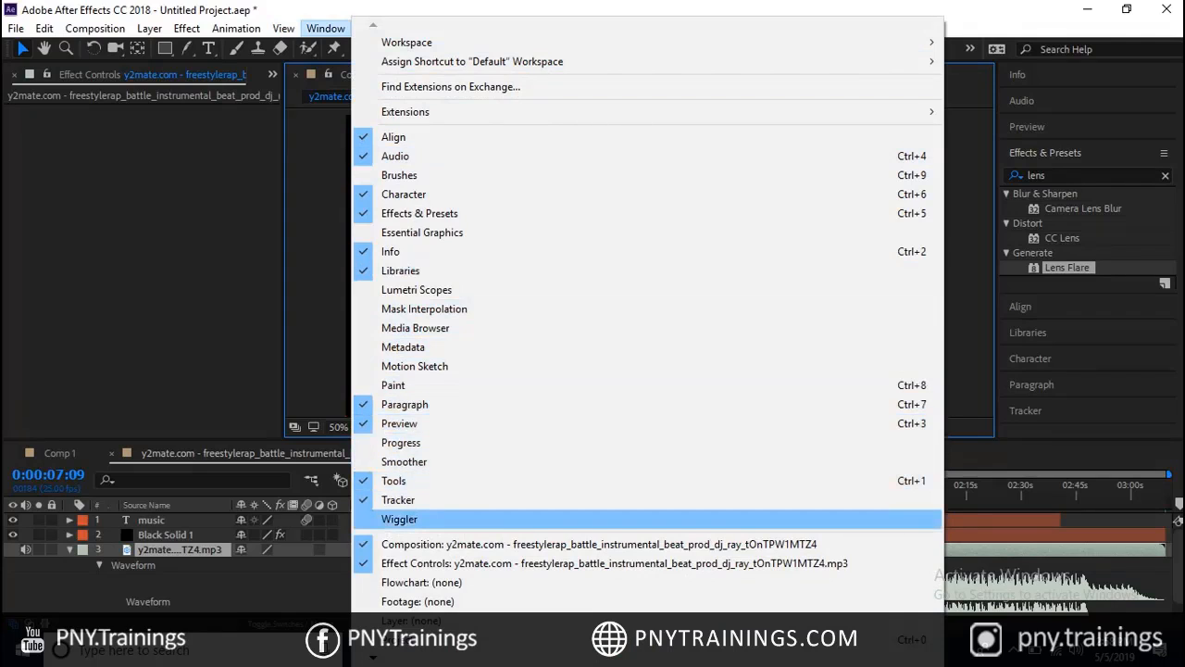
left_click(399, 519)
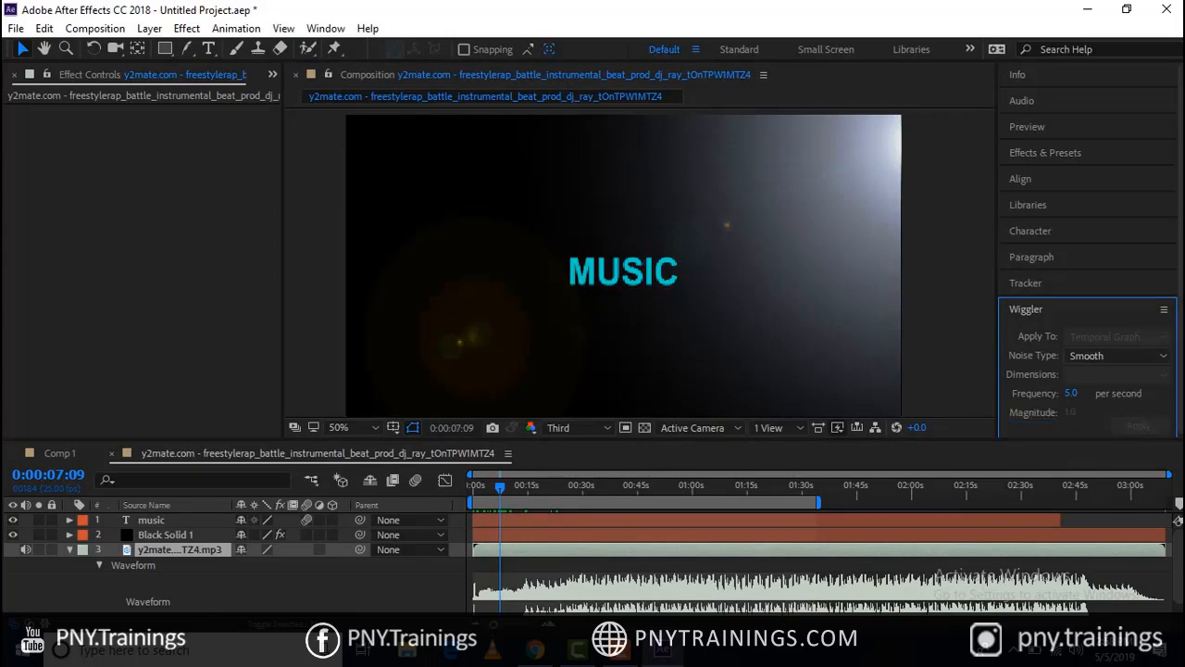
left_click(625, 271)
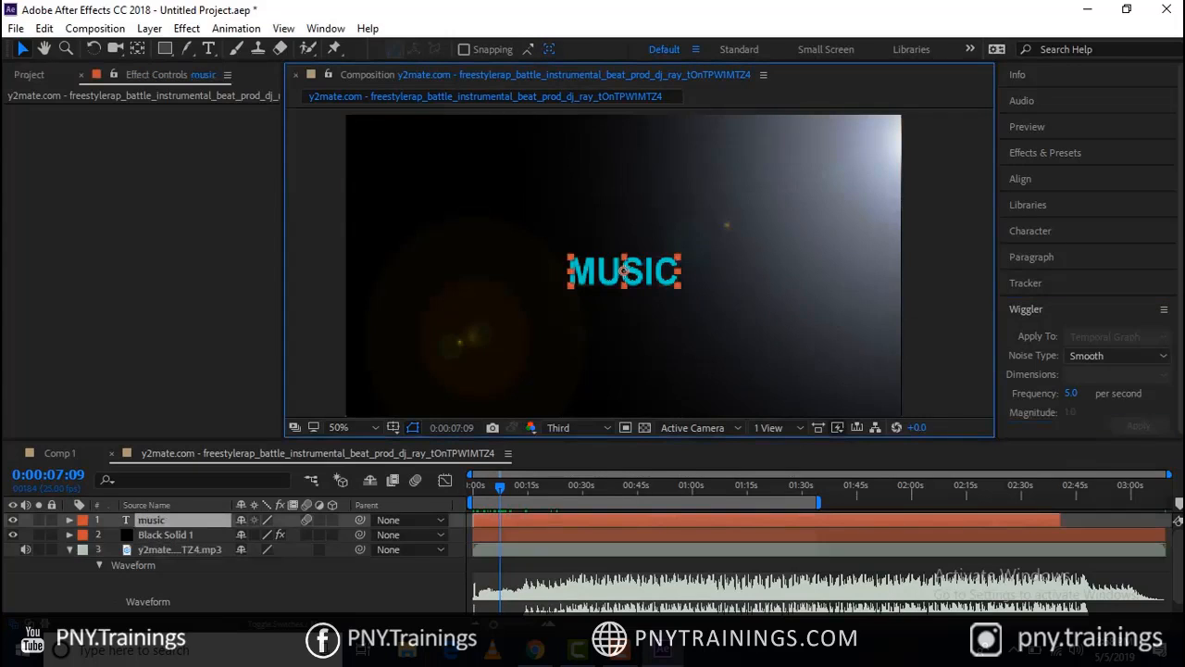
left_click(1116, 356)
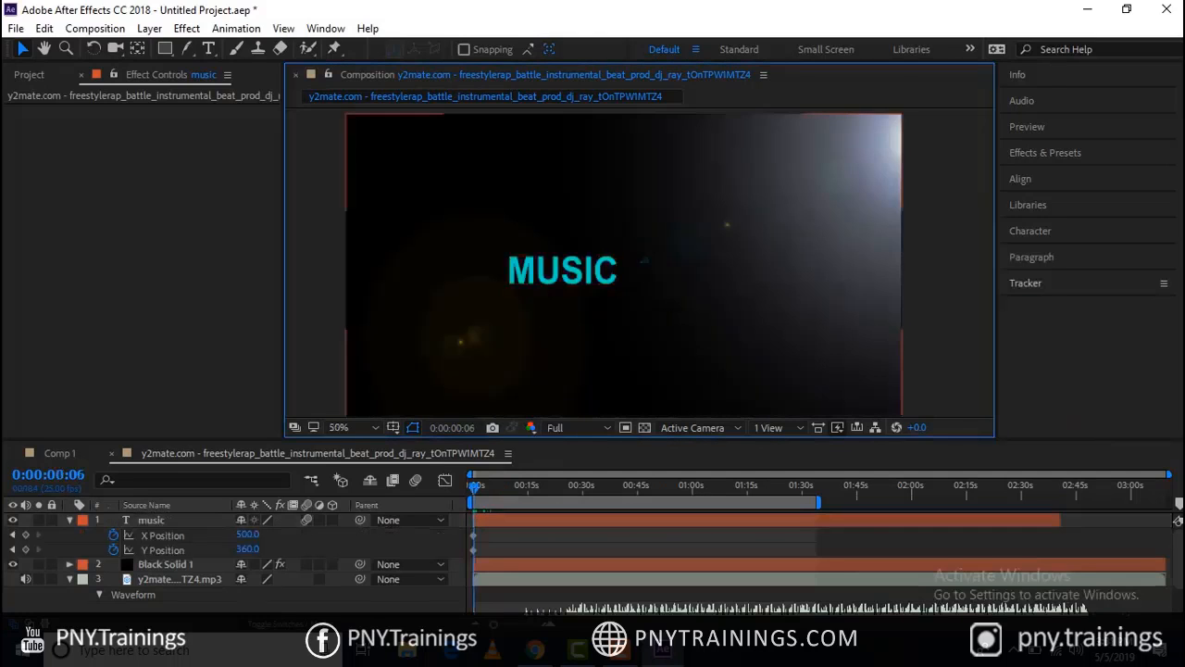
Center the MUSIC text horizontally in the composition at 0:00:25:23, giving an X Position of 640
left_click_drag(648, 287, 606, 264)
scroll(605, 265, "up", 2)
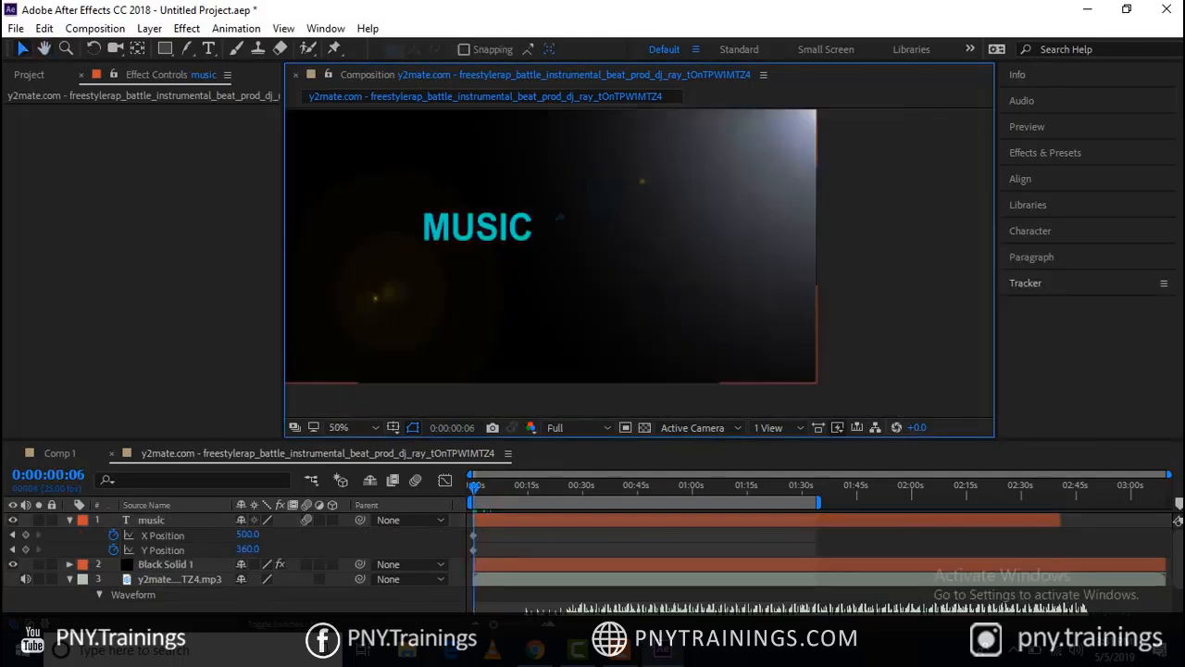
left_click(477, 227)
left_click_drag(477, 227, 515, 230)
scroll(584, 269, "down", 2)
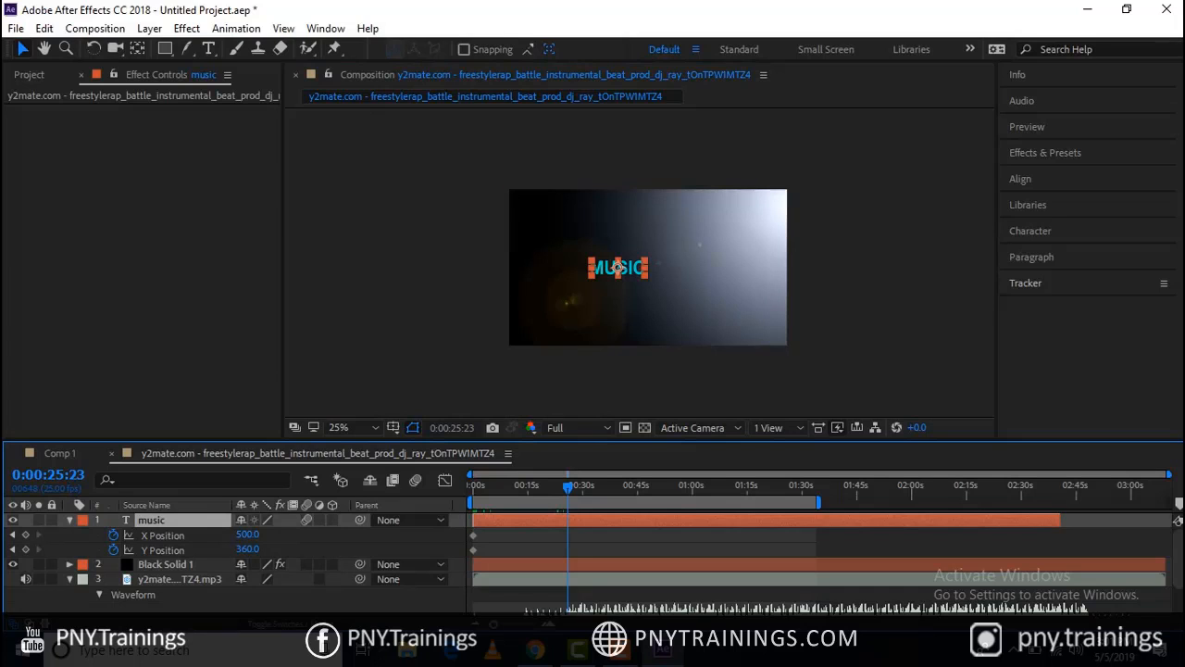
right_click(148, 519)
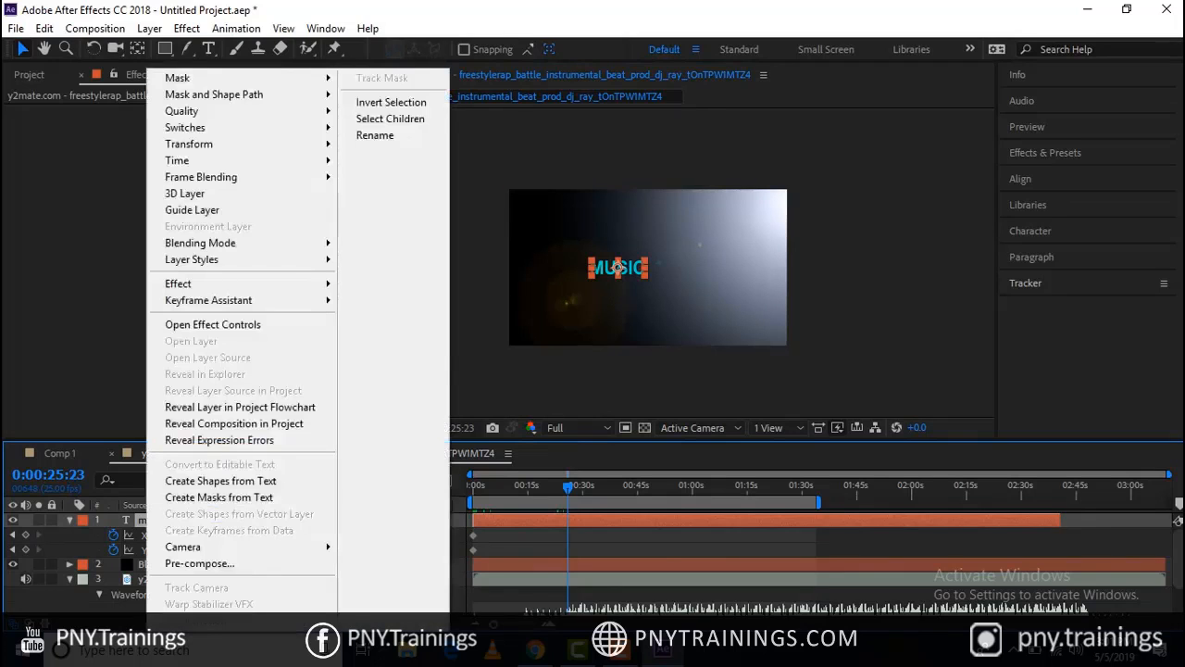
left_click(1019, 179)
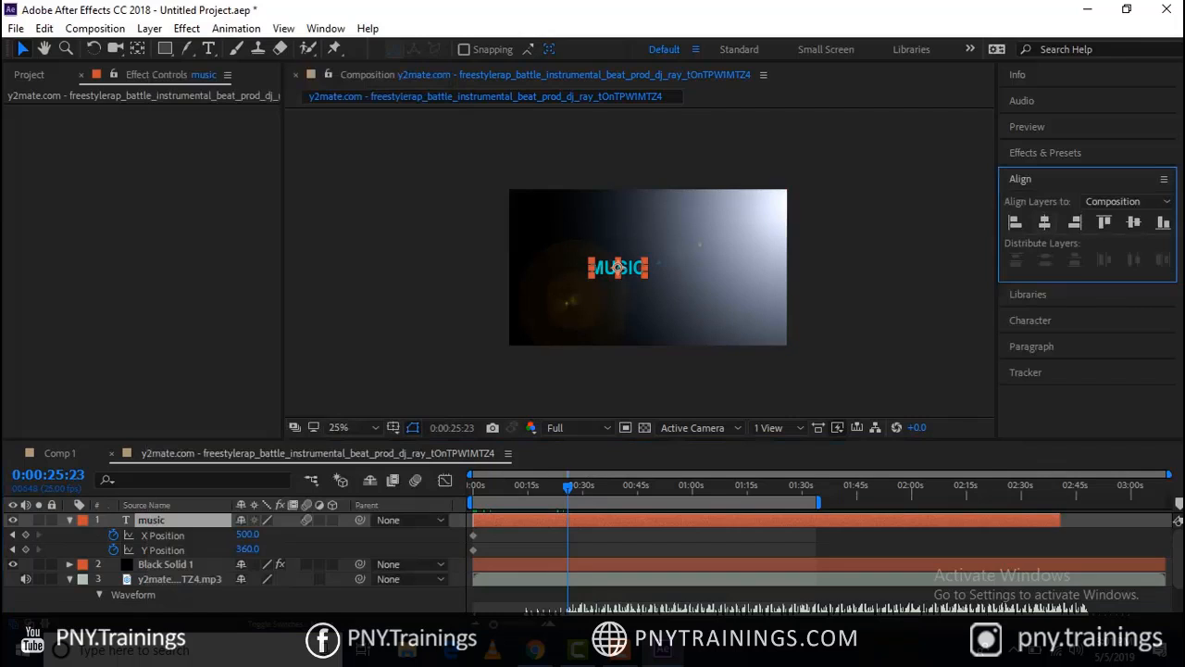
left_click_drag(618, 268, 648, 268)
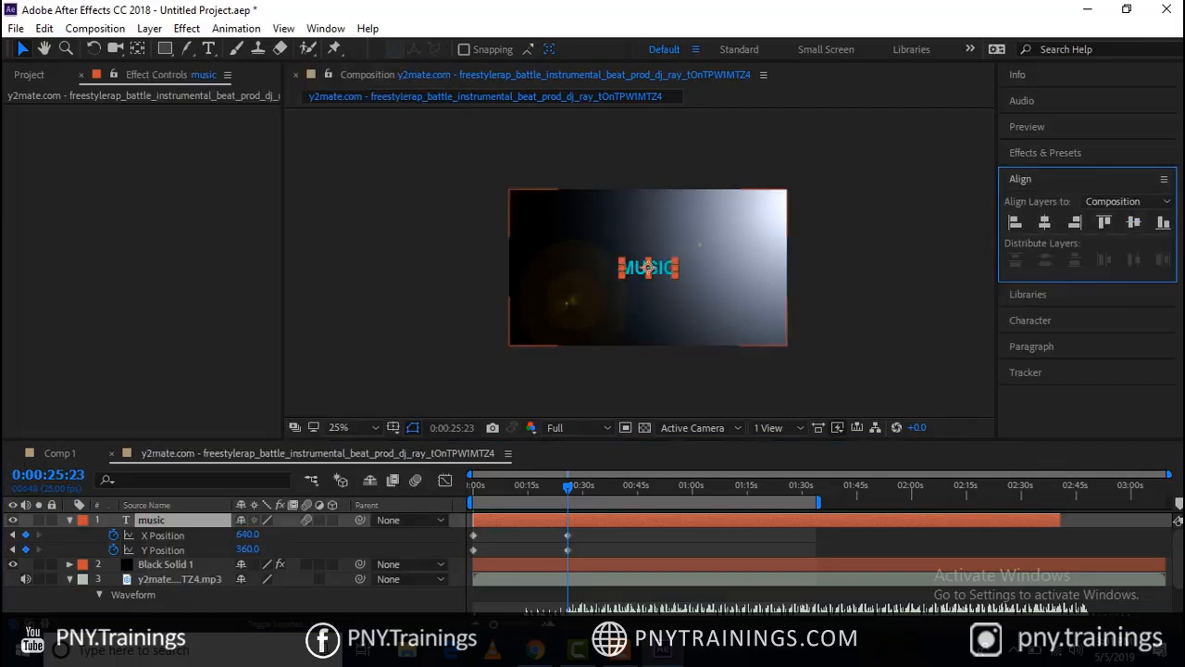
left_click(1020, 178)
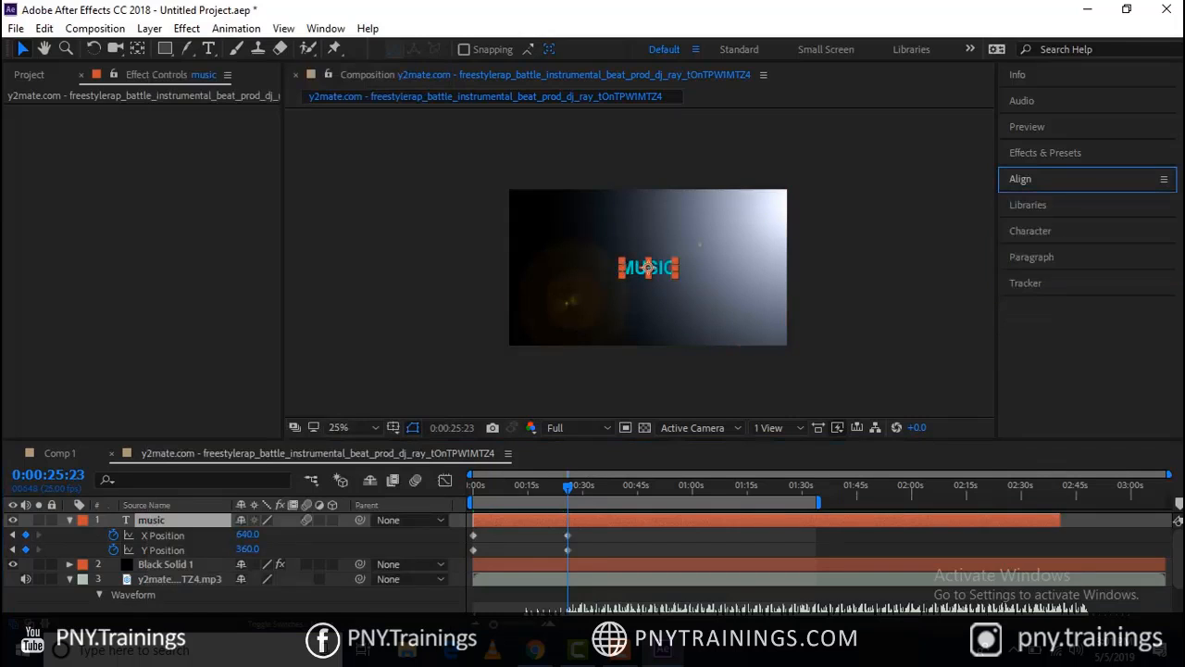
Remove the music layer's position keyframes and add the expression wiggle(10,8) to its Y Position
scroll(667, 277, "up", 4)
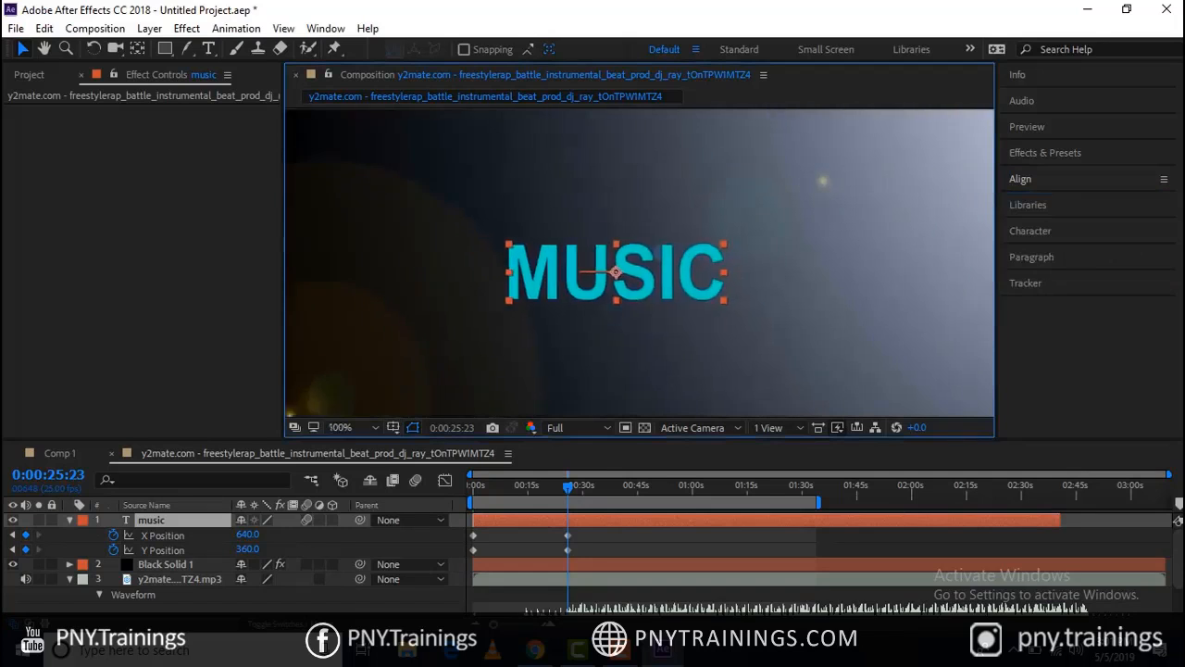
left_click(26, 550)
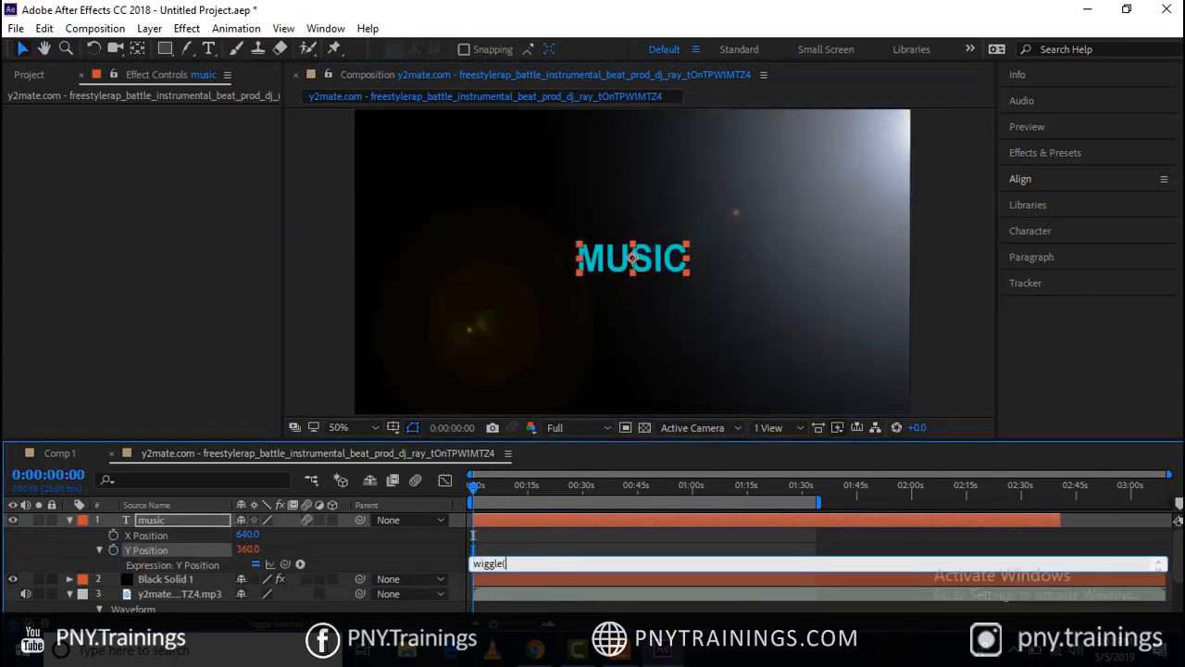
type("10,8)")
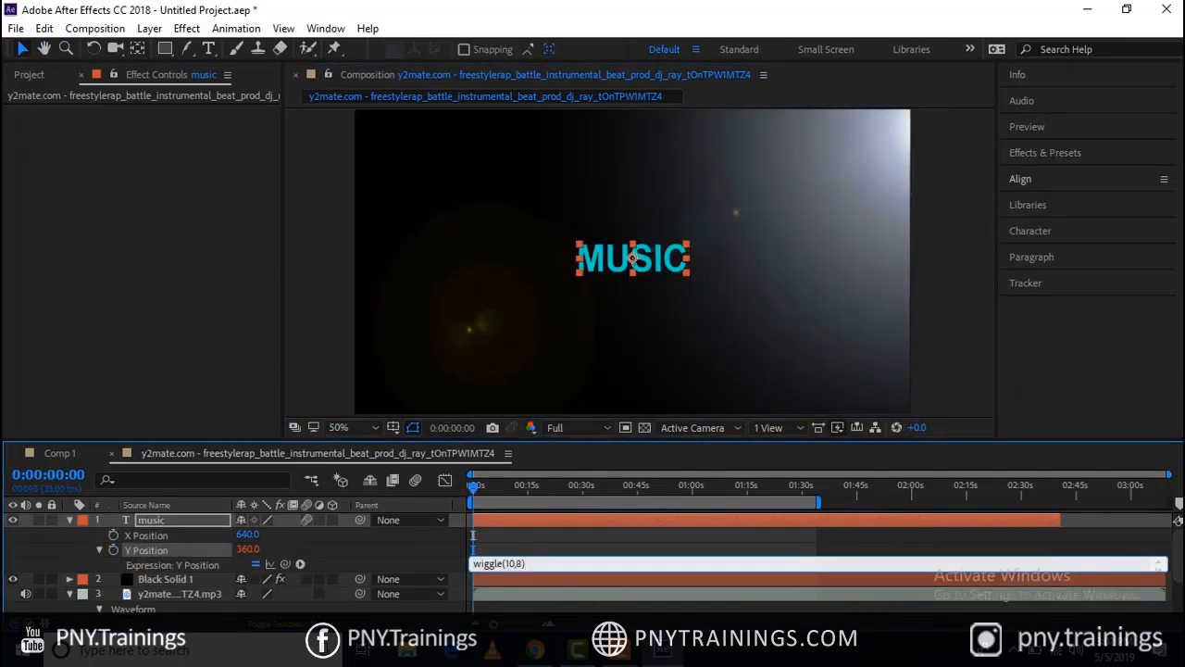
left_click(632, 260)
scroll(632, 261, "down", 1)
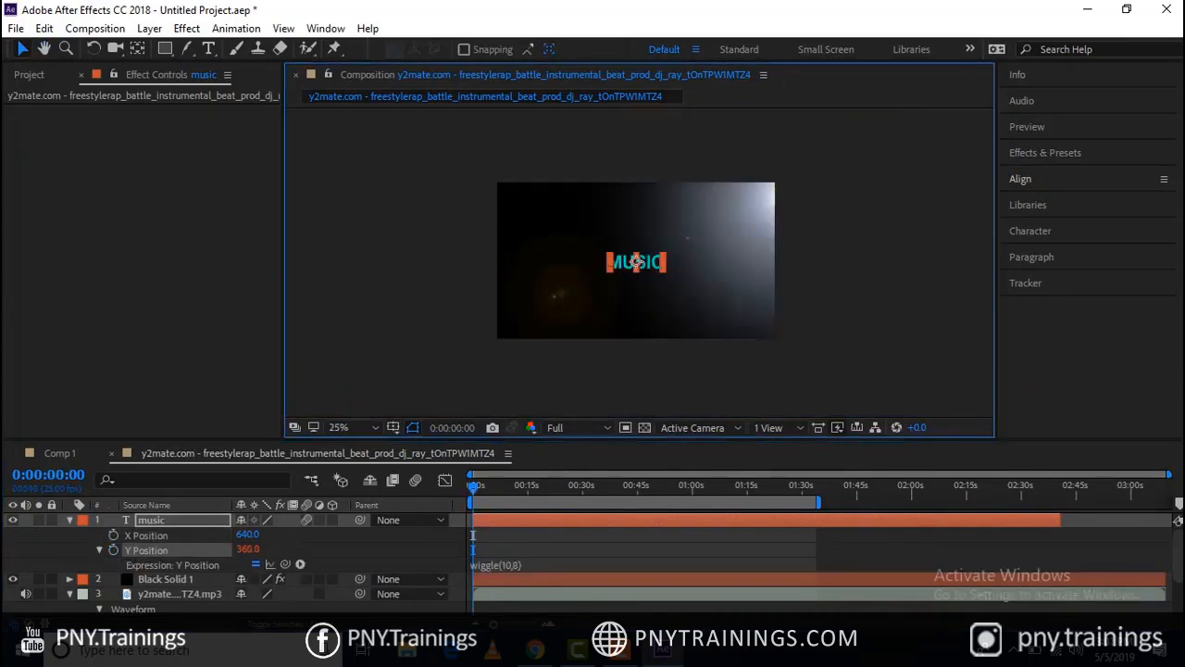
Preview the wiggling MUSIC text, then play it again with the audio layer and its waveform in view
key("space")
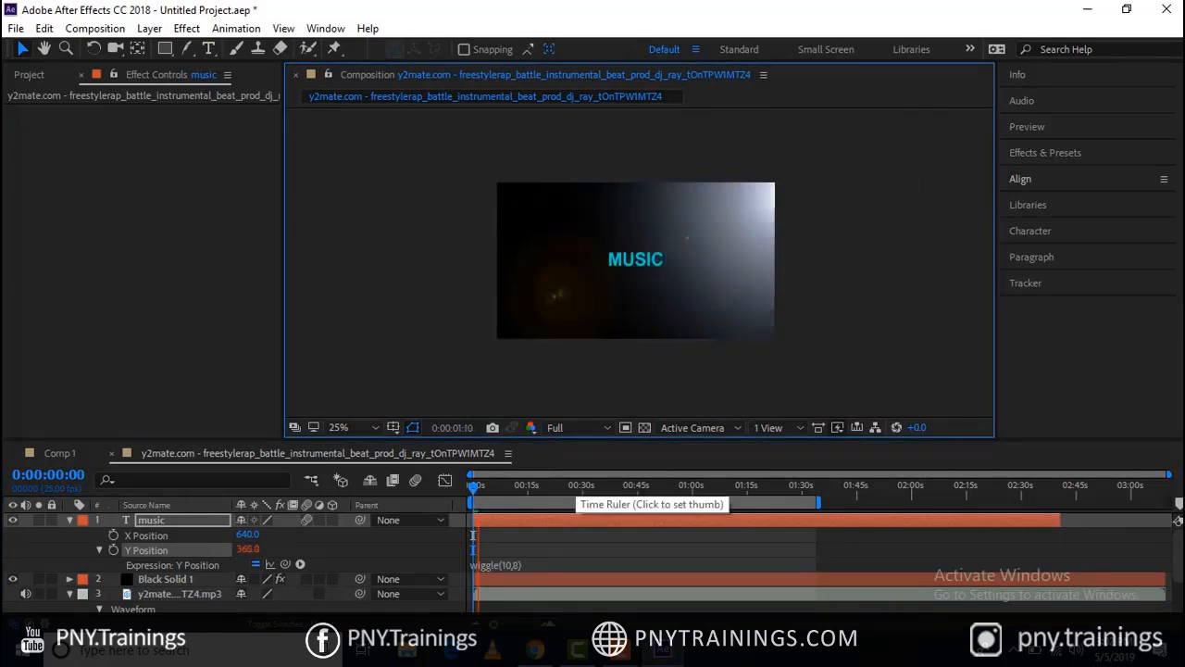
key("space")
left_click(639, 550)
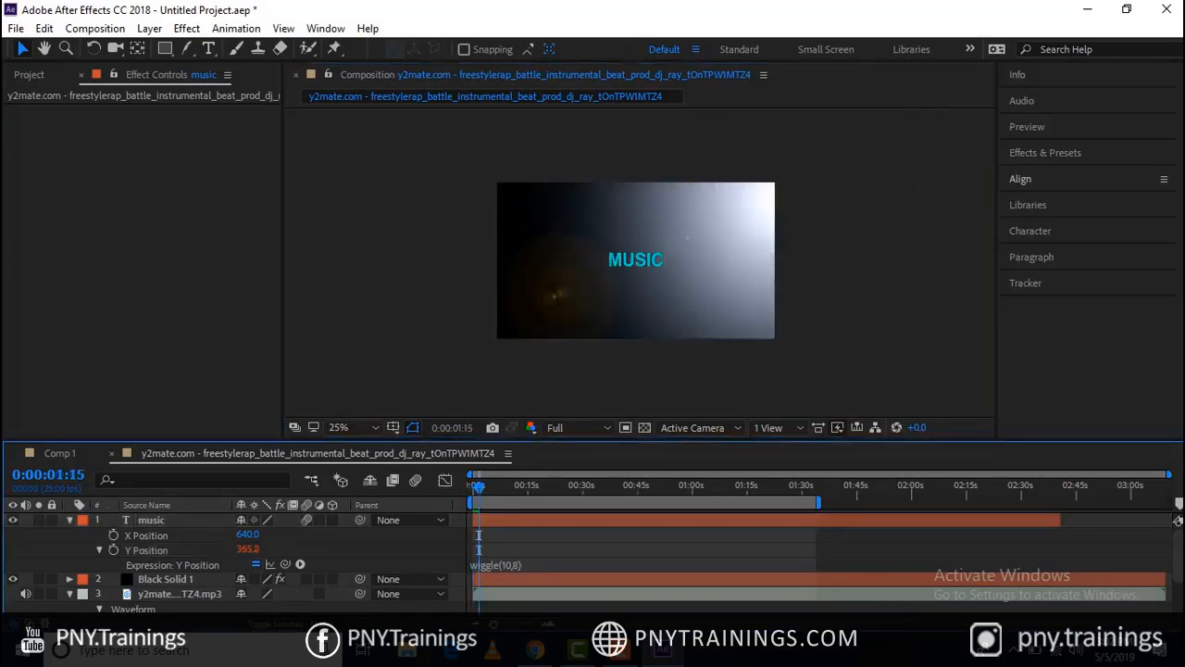
left_click(638, 594)
scroll(639, 564, "down", 2)
key("space")
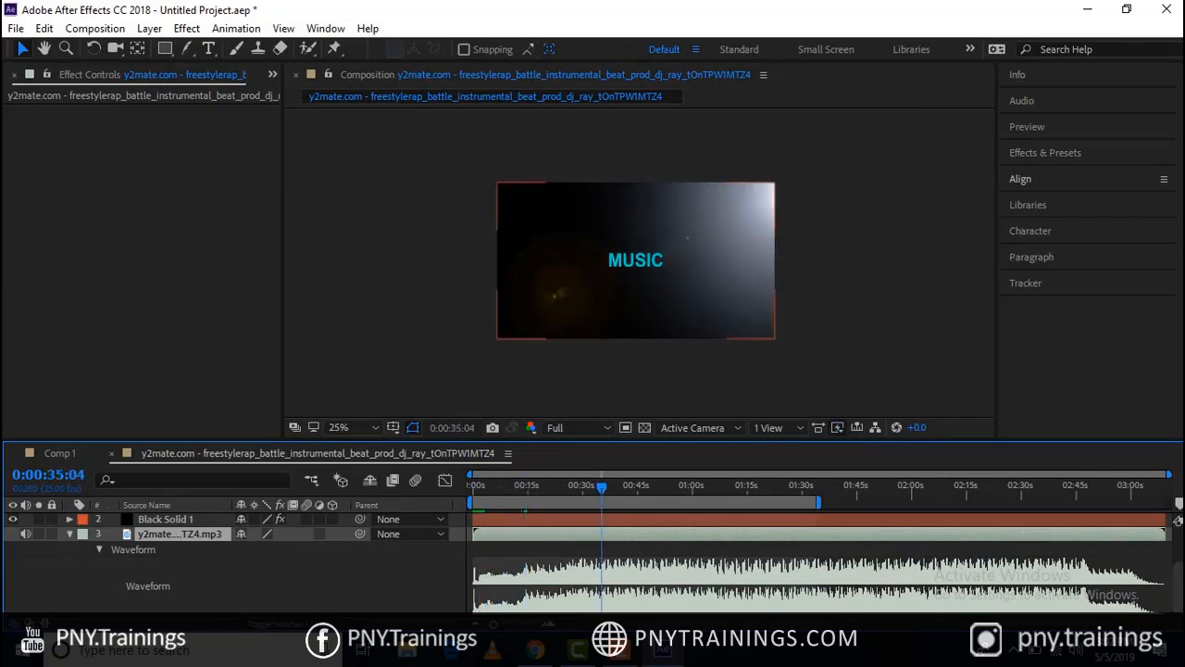
Duplicate the music text layer, then collapse and hide the original
left_click(635, 258)
scroll(635, 258, "up", 1)
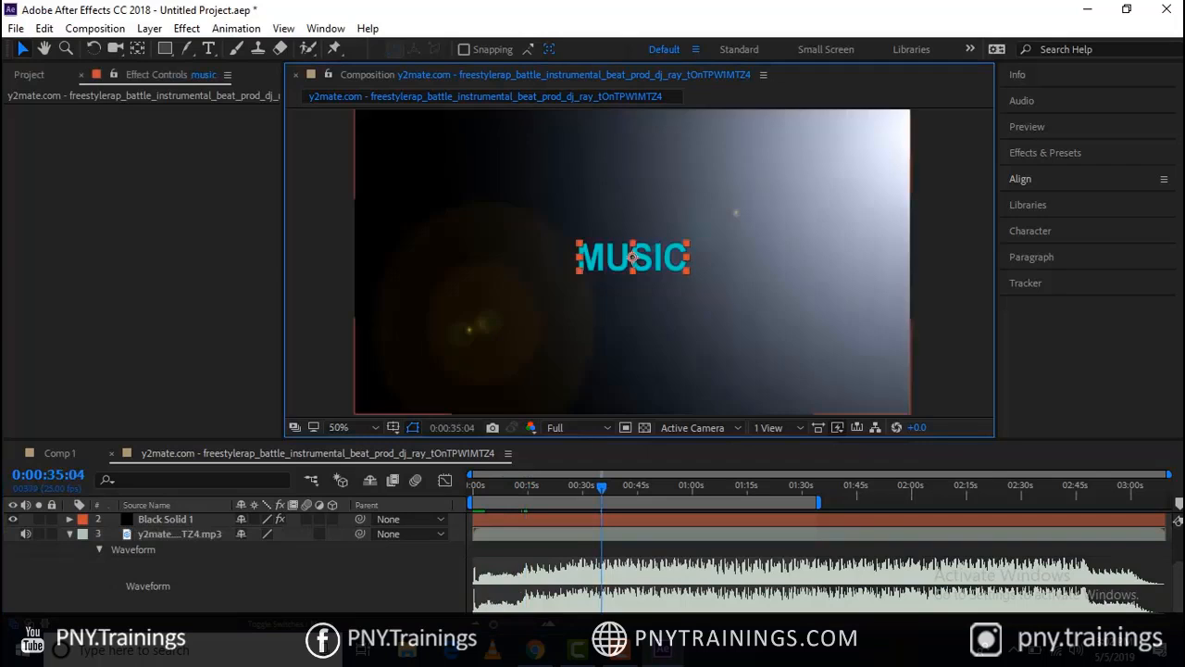
key("e")
key("e")
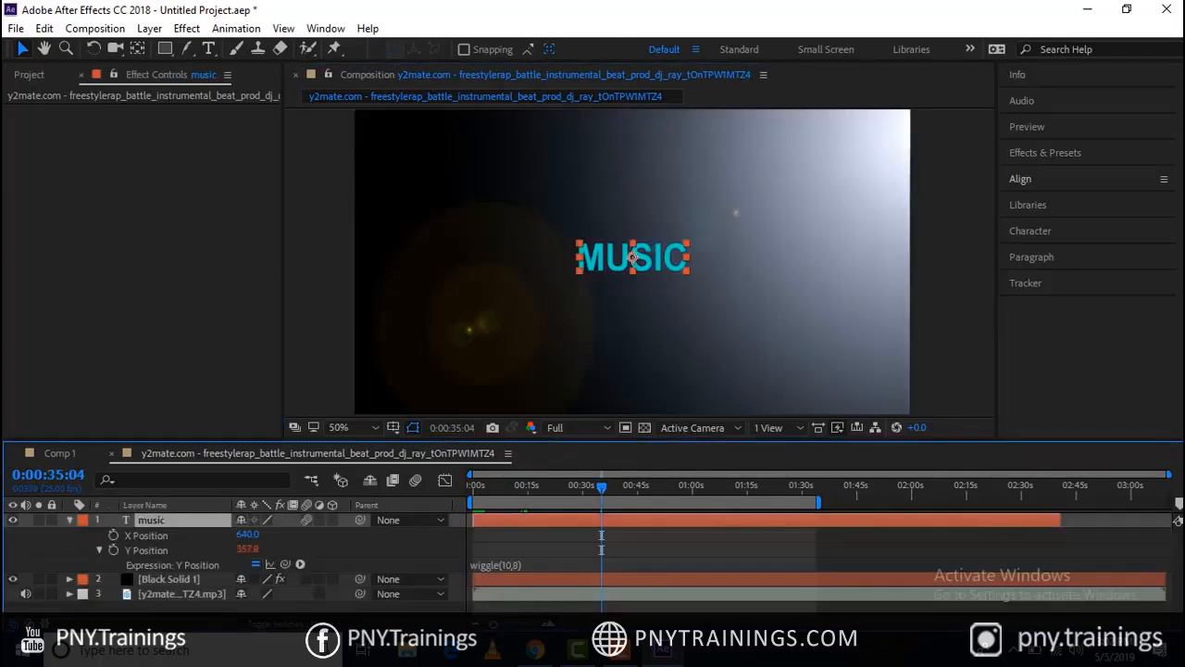
key("ctrl+d")
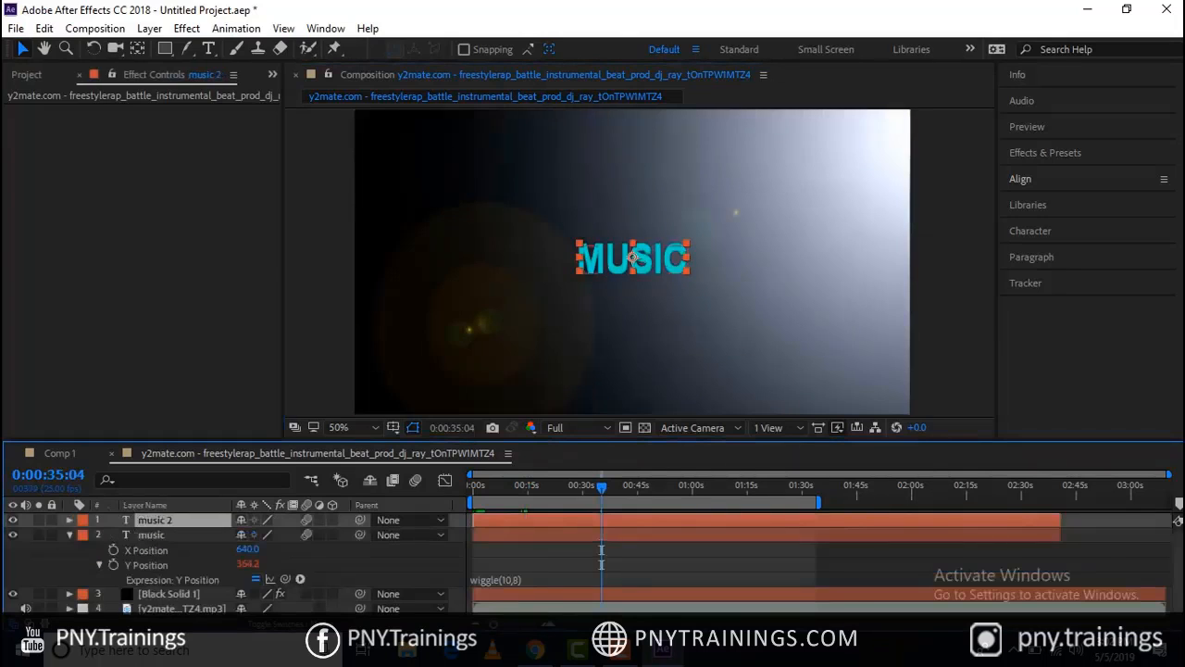
left_click(69, 535)
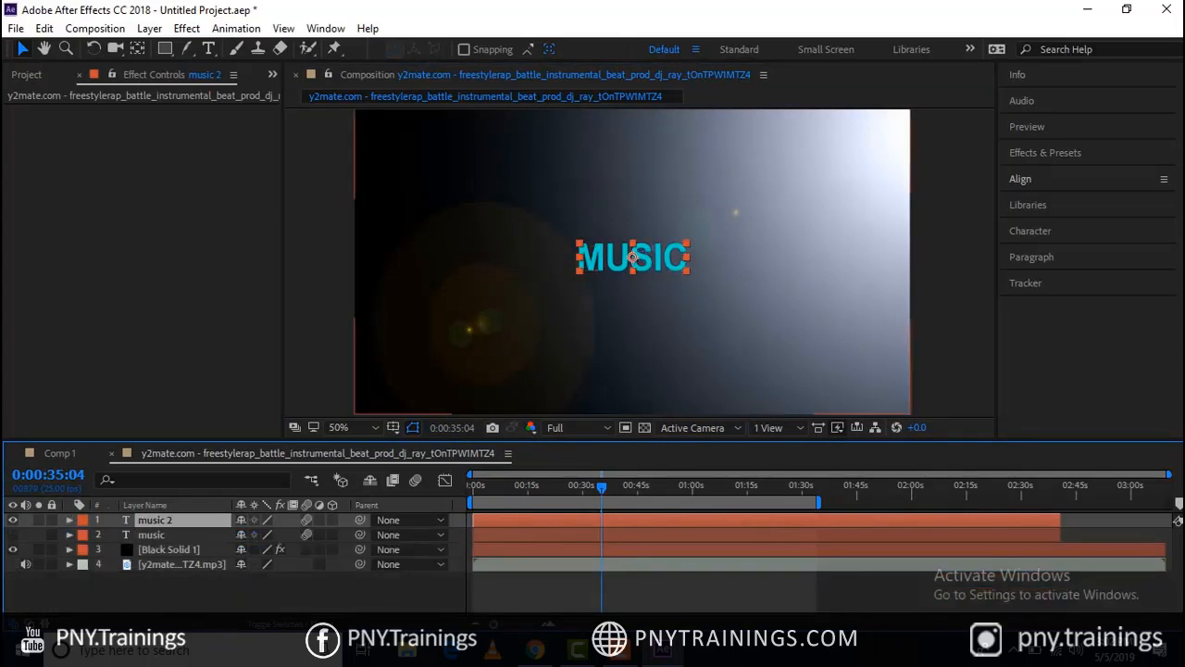
Change the duplicated text layer's Y Position expression to wiggle(30,200)
left_click(69, 519)
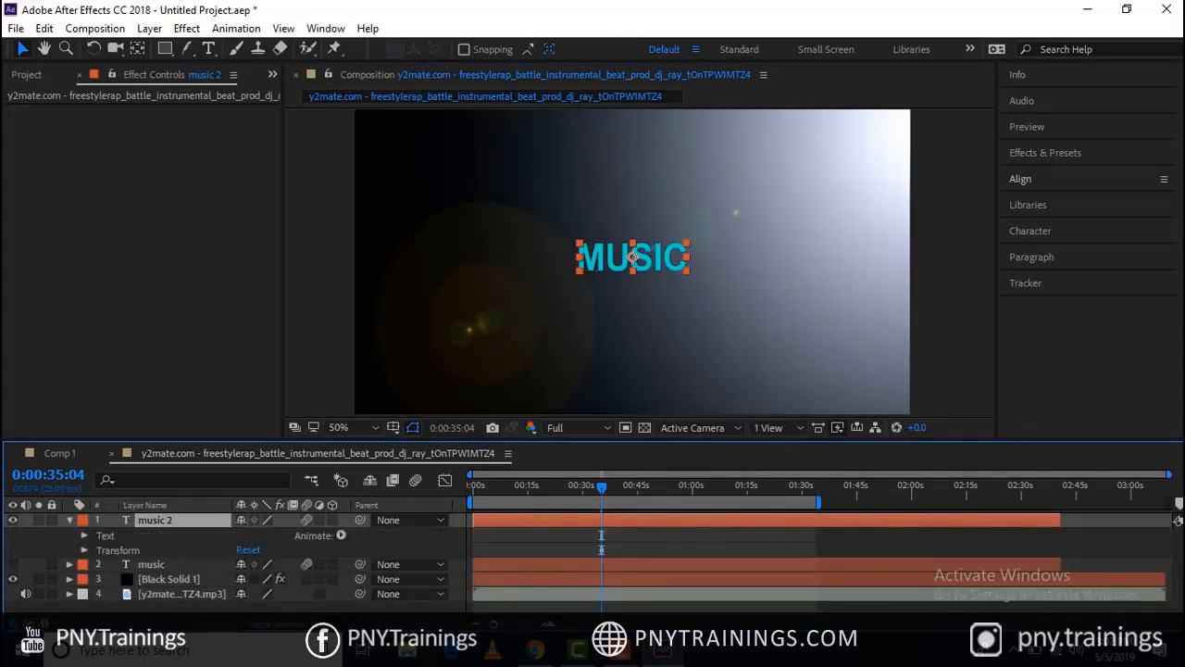
left_click(84, 535)
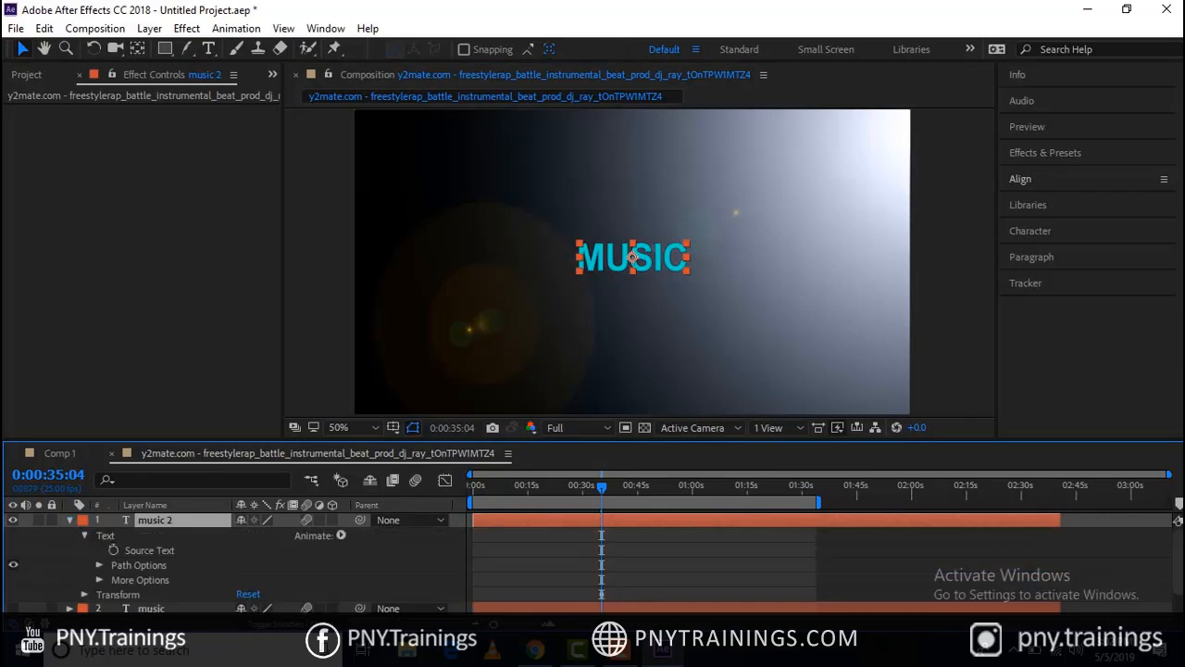
left_click(84, 535)
key("u")
key("u")
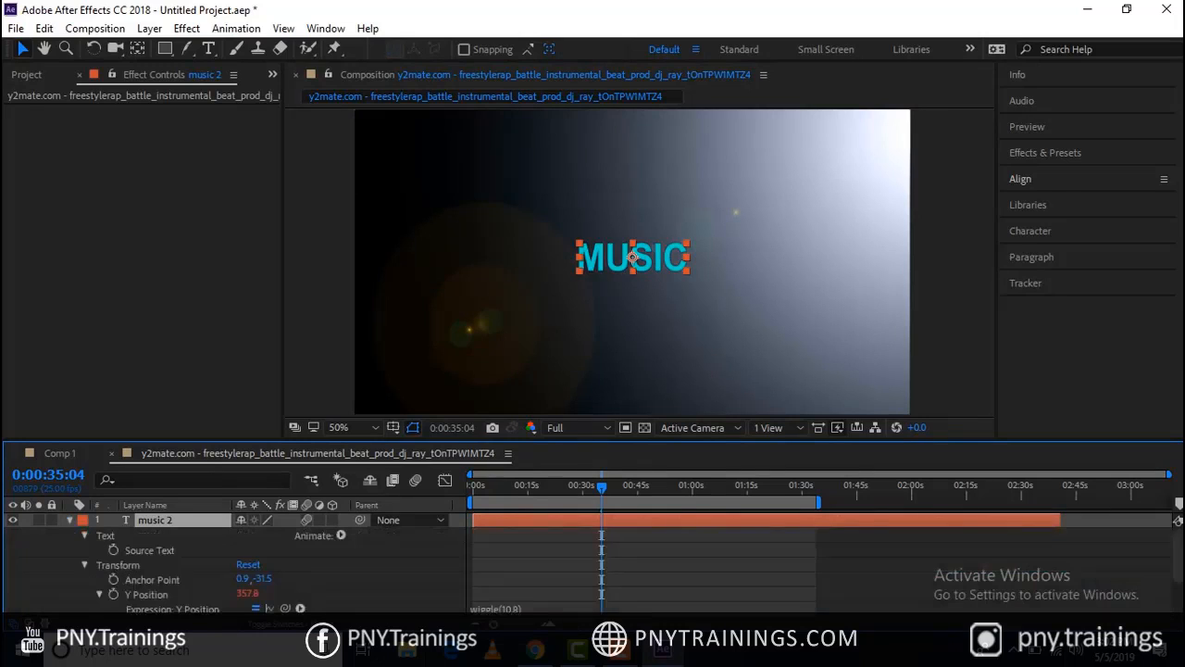
left_click(508, 607)
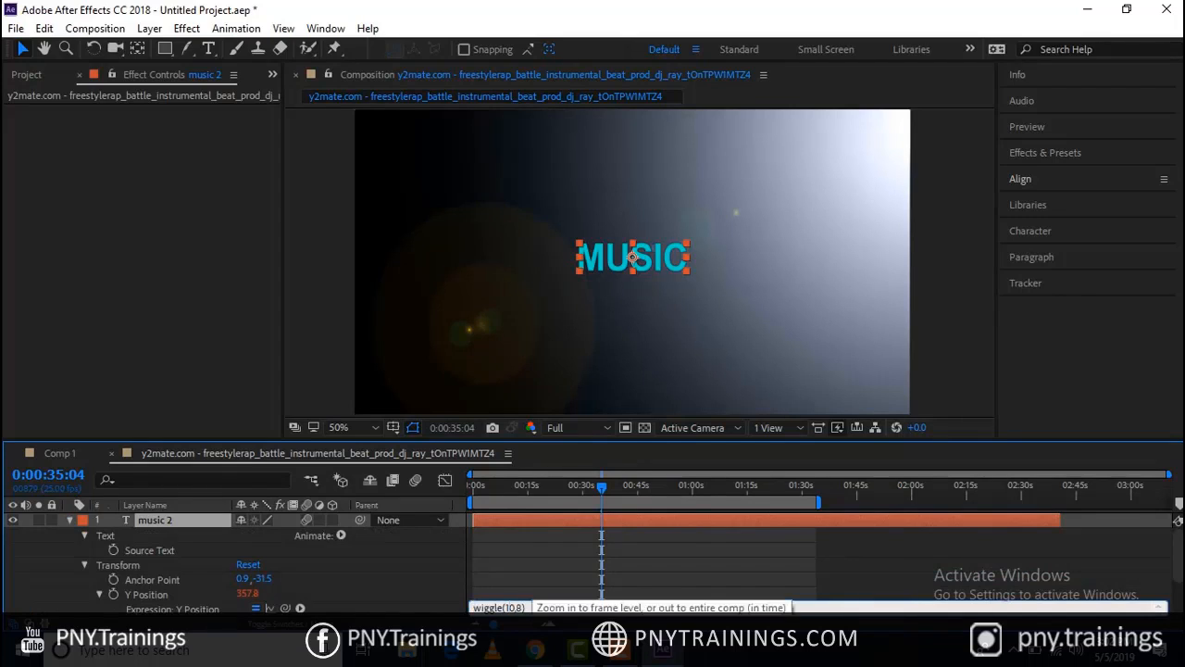
key("BackSpace")
type("3")
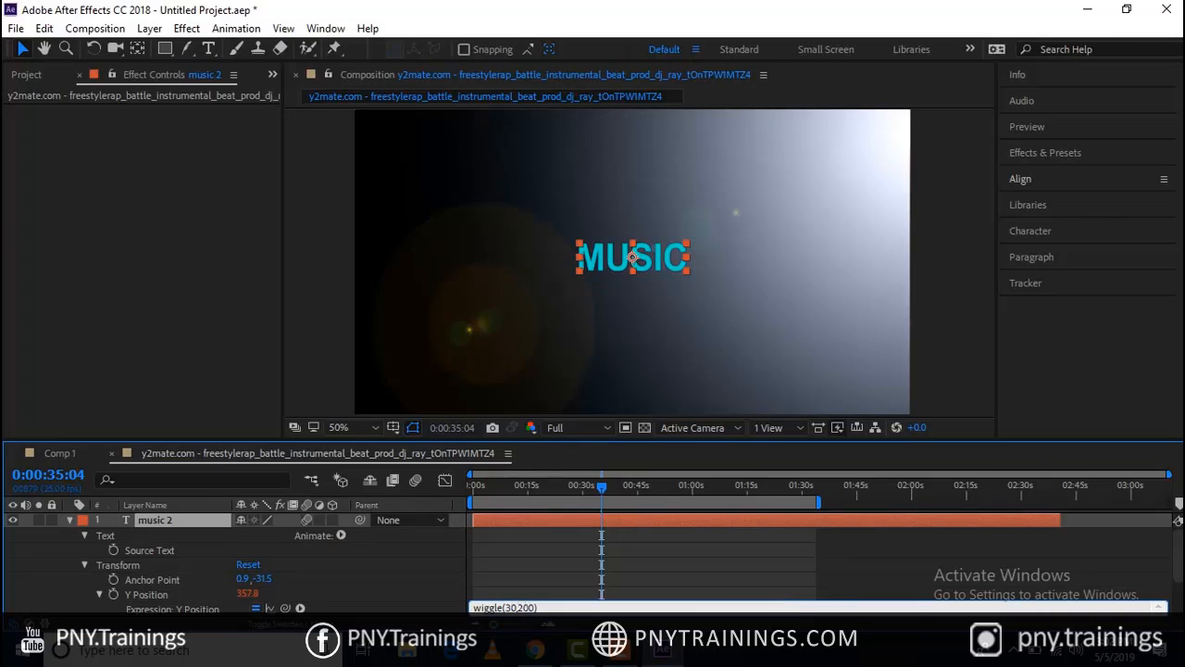
left_click(633, 258)
scroll(632, 258, "down", 3)
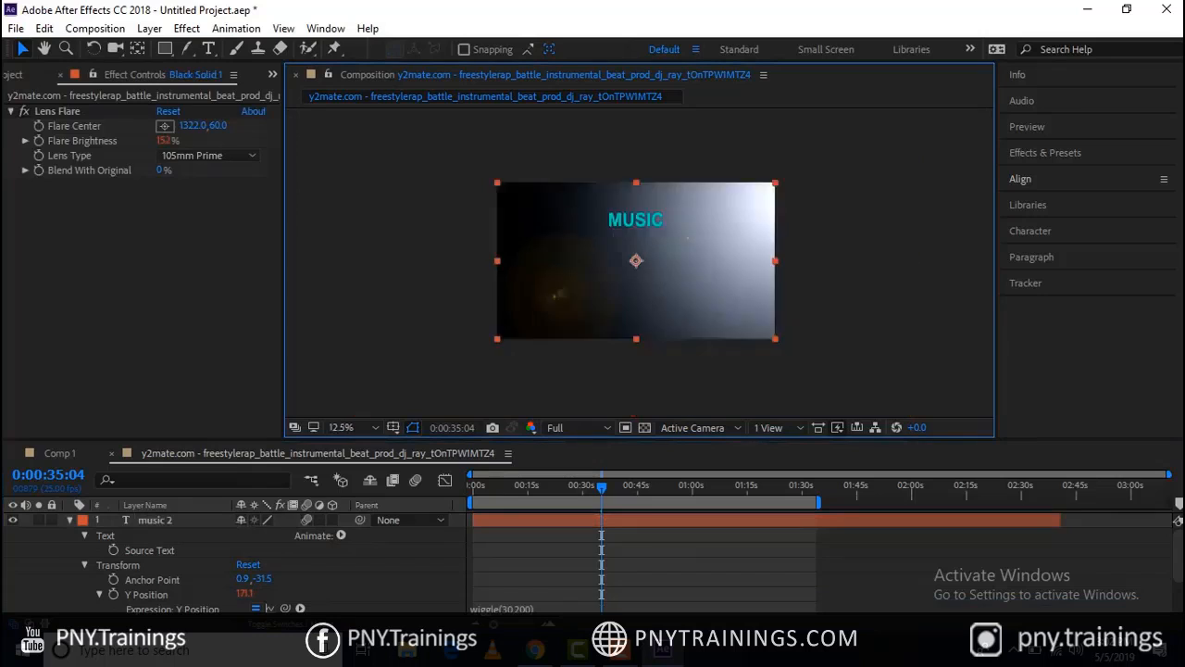
Edit the Y Position wiggle expression on the music 2 layer and scrub the timeline to check the text's motion
scroll(633, 259, "up", 1)
left_click(559, 486)
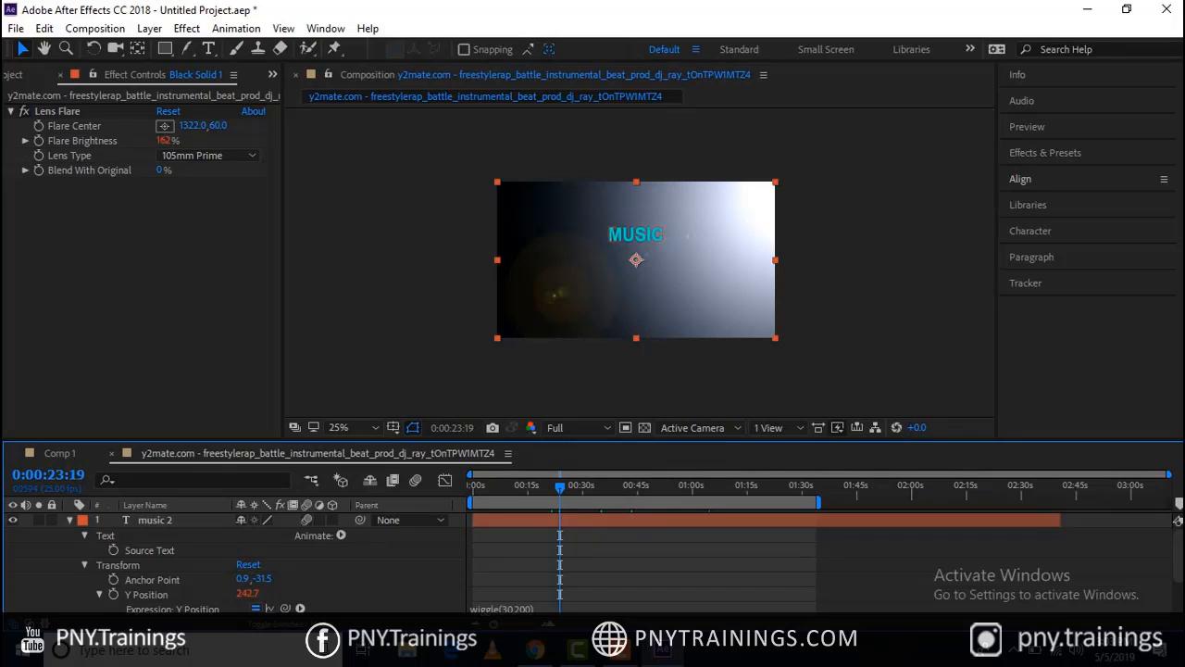
left_click(511, 608)
left_click(511, 607)
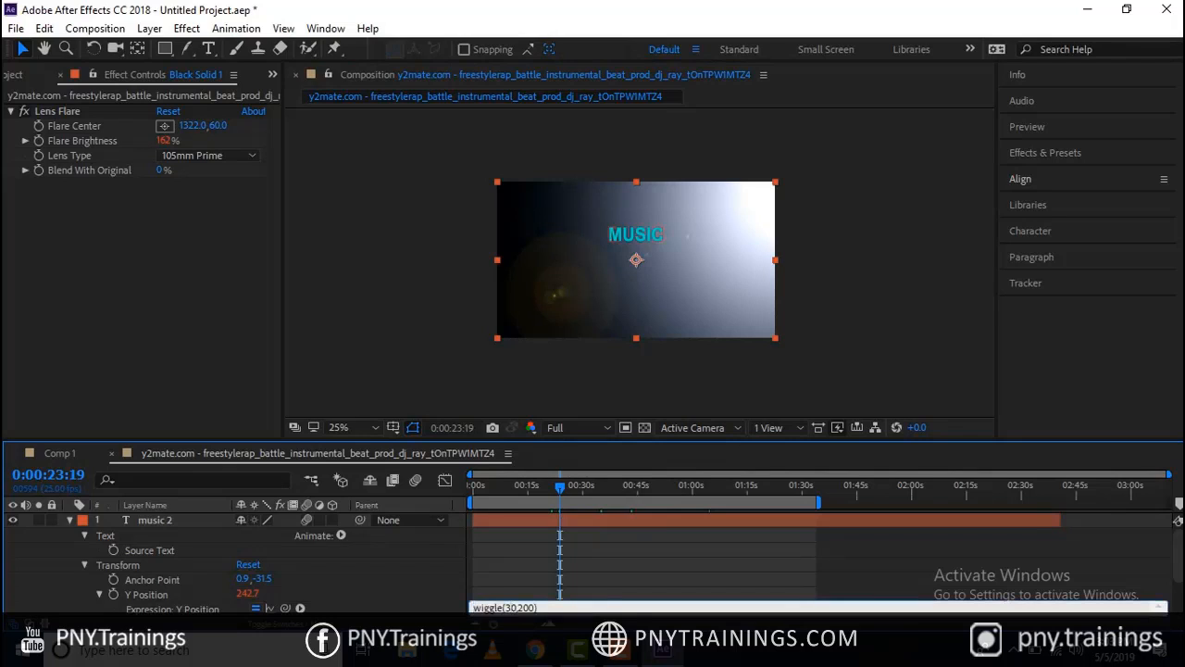
key("BackSpace")
type("5")
left_click_drag(559, 487, 526, 487)
Collapse the music 2 layer, hide the Black Solid 1 lens flare background, and preview the text alone
left_click(70, 521)
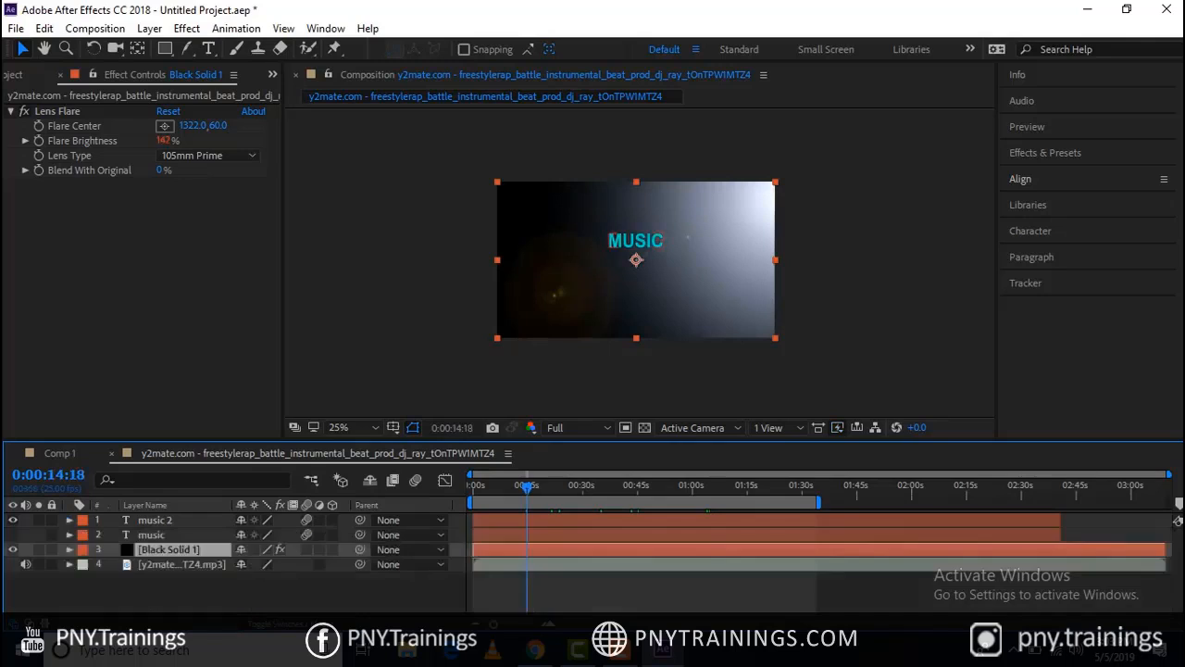
left_click(13, 549)
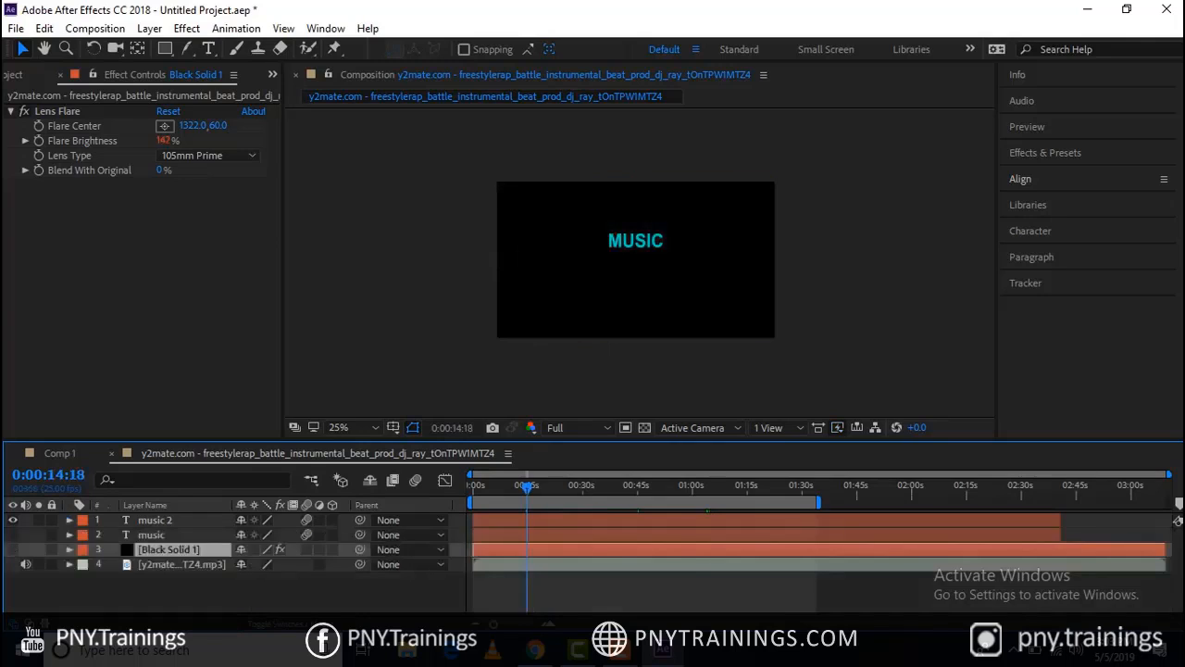
key("space")
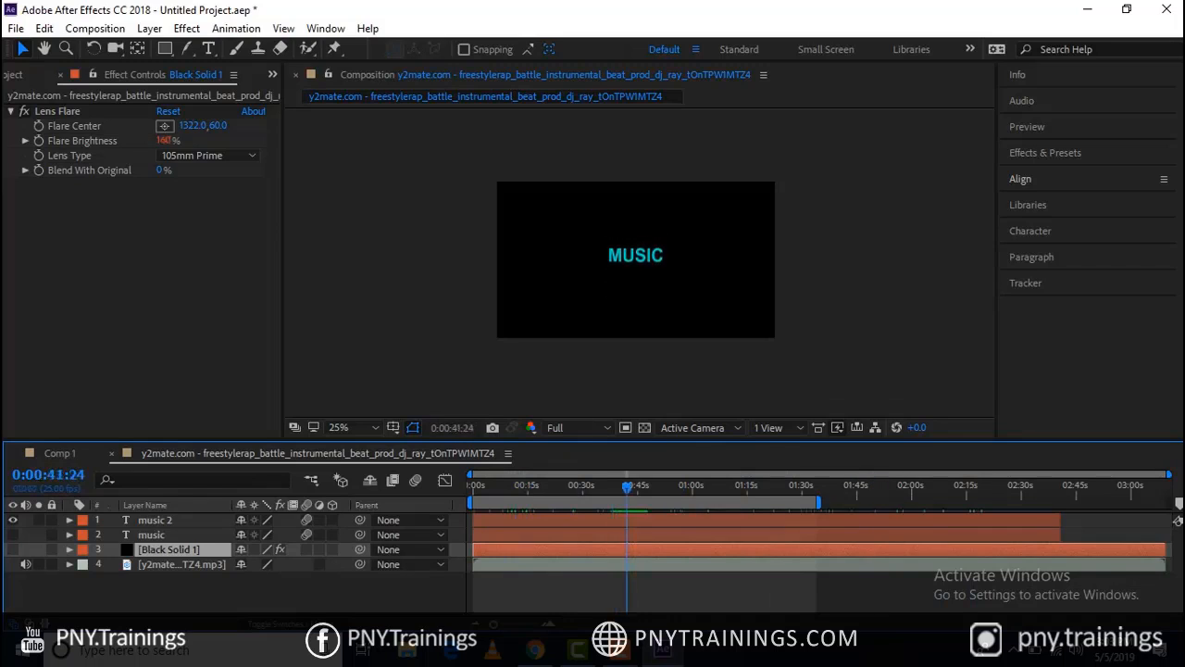
Change the fill colour of the music 2 text to white
left_click(634, 252)
scroll(633, 246, "up", 1)
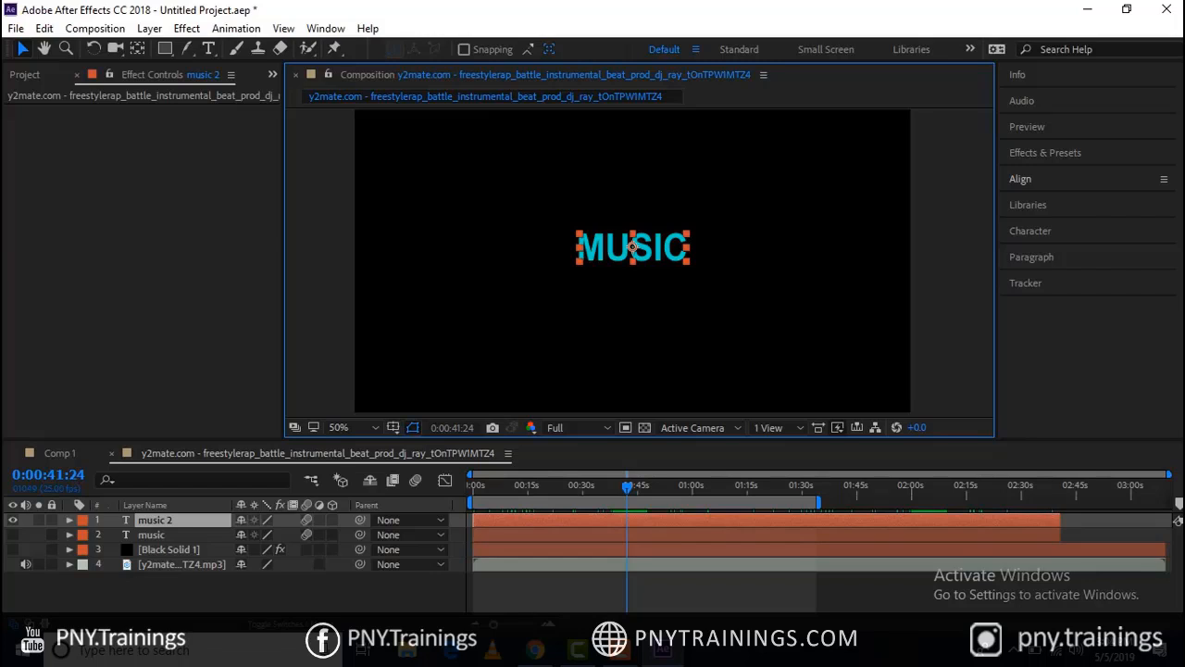
key("ctrl+6")
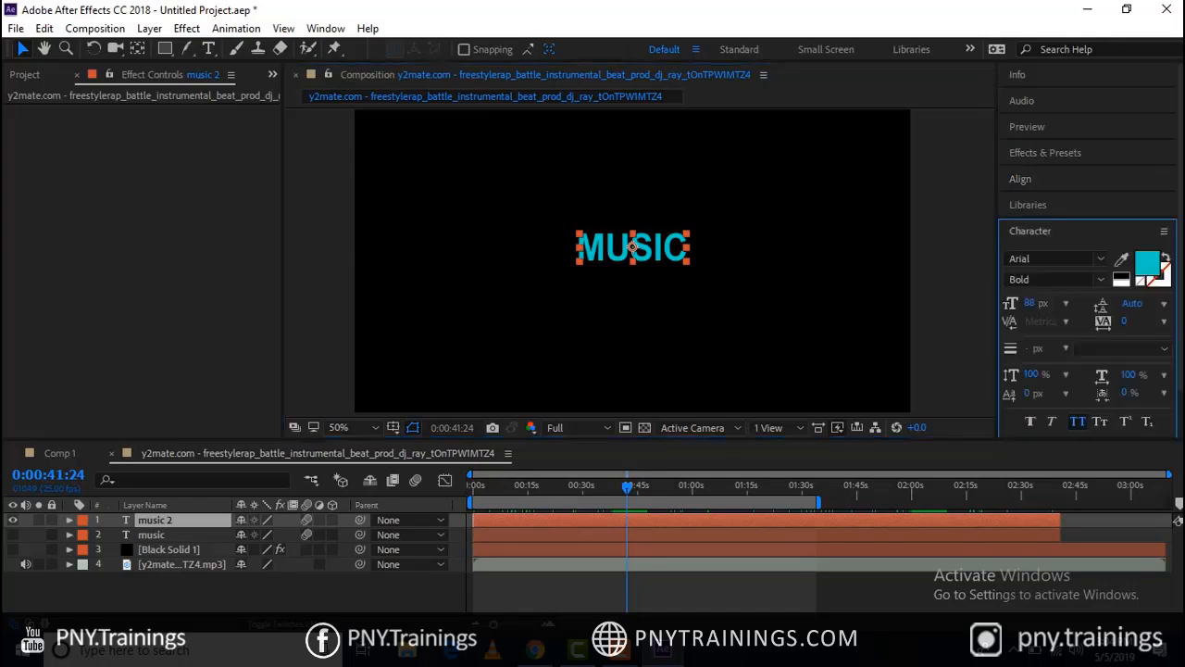
left_click(1148, 263)
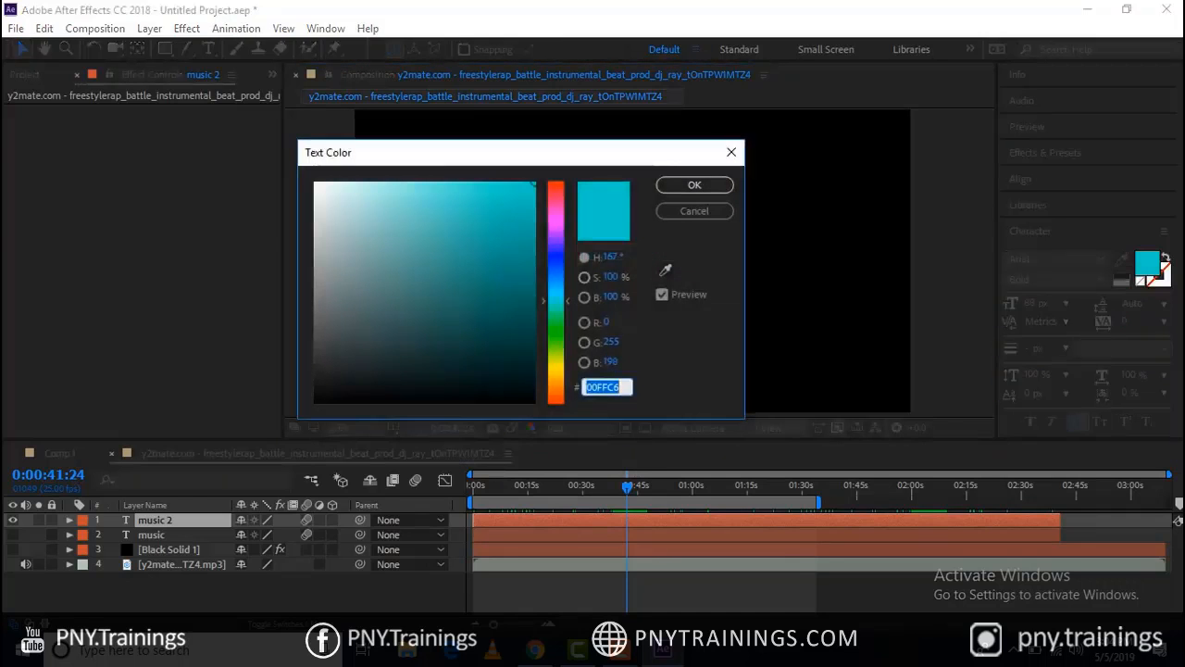
left_click(315, 183)
left_click(695, 186)
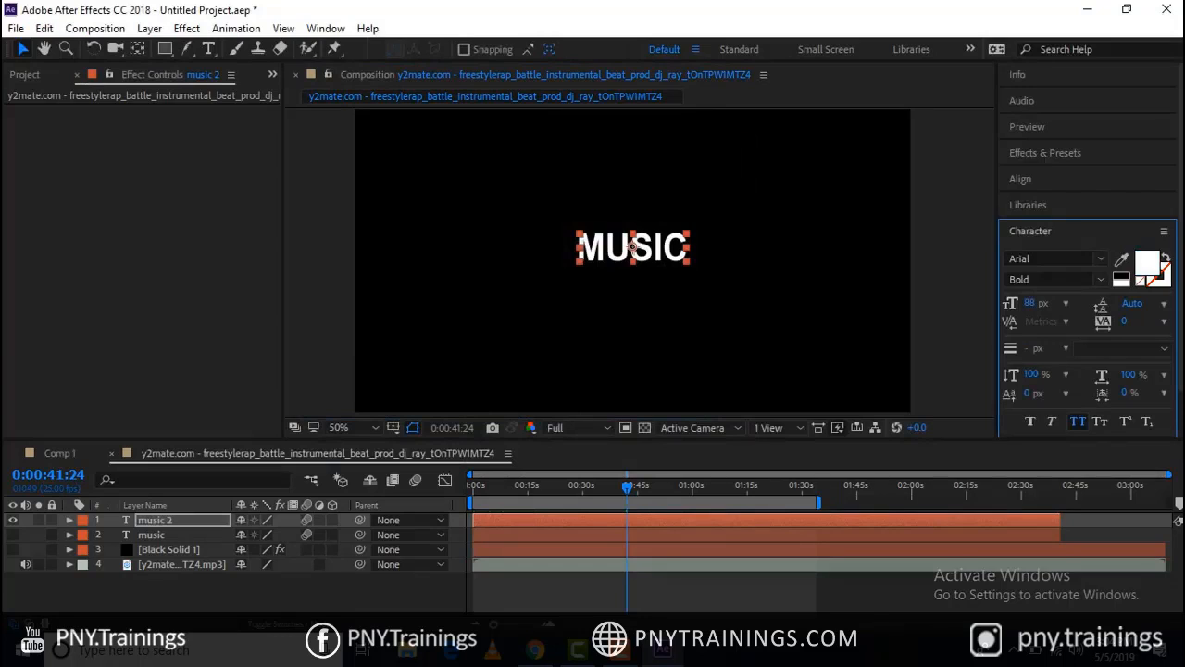
Lower the music 2 layer's Opacity to 39% and add the expression wiggle(10,30) to it
key("t")
left_click_drag(243, 535, 189, 535)
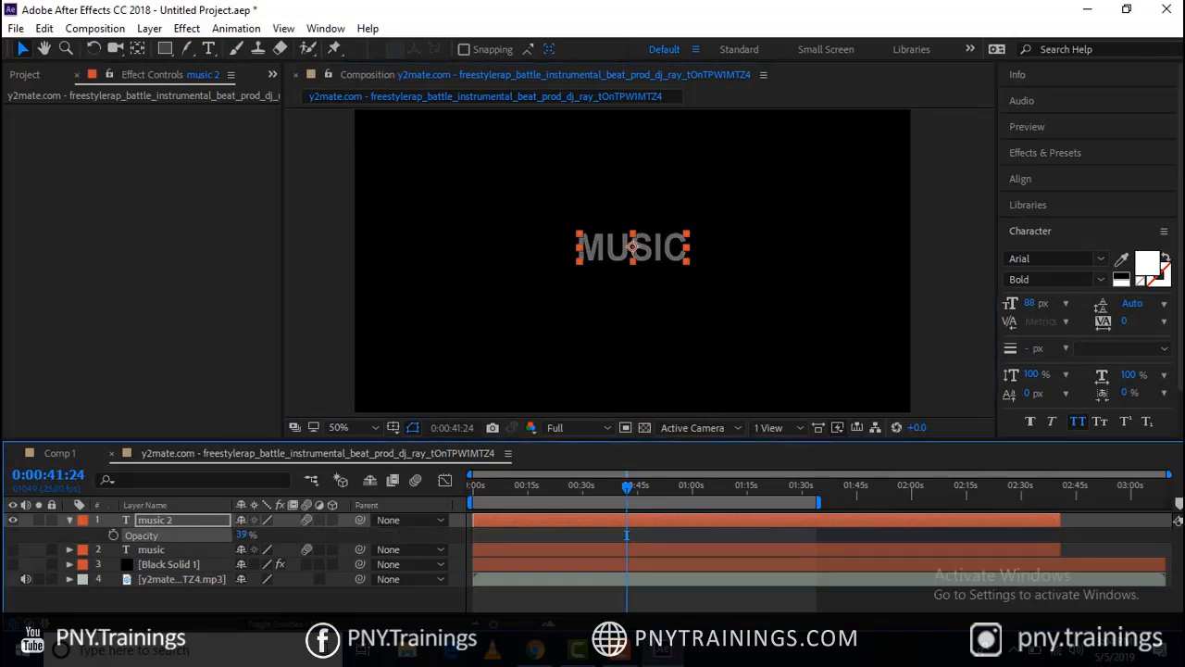
left_click(113, 535, "alt")
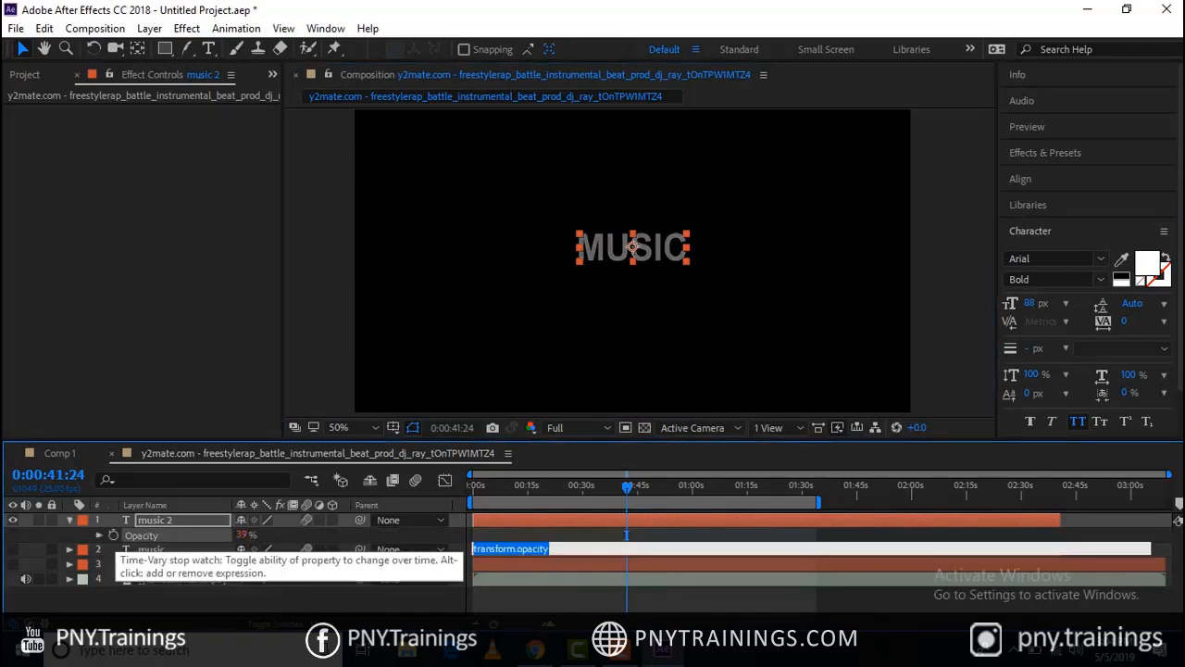
type("wi")
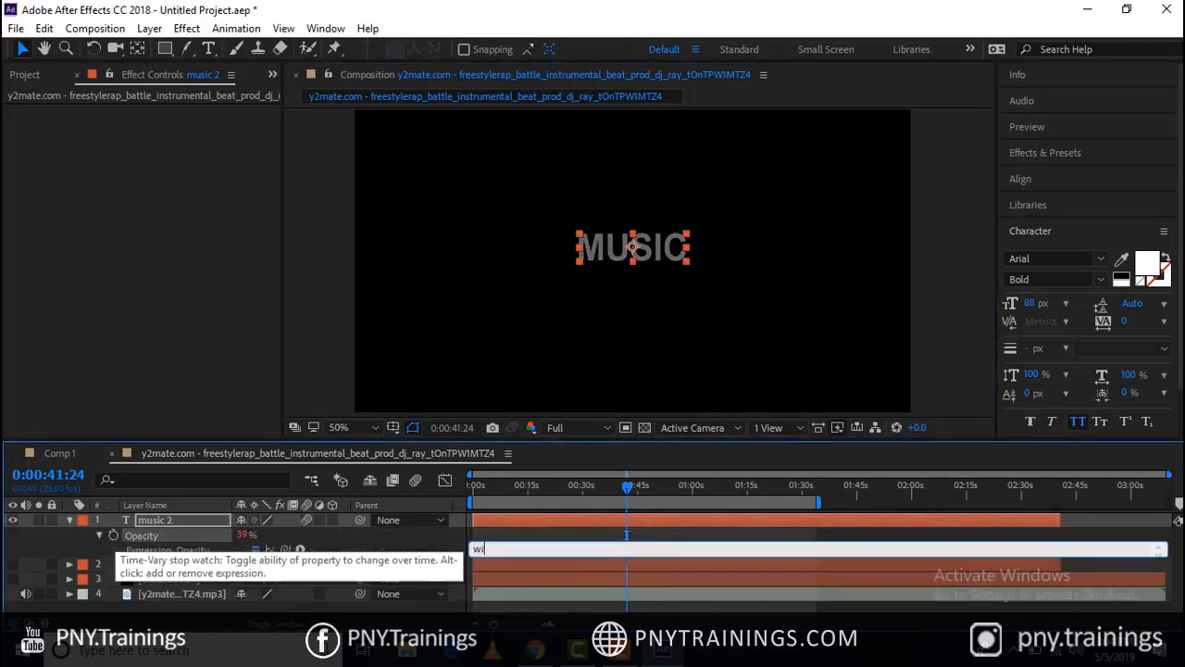
type("ggle(10,30)")
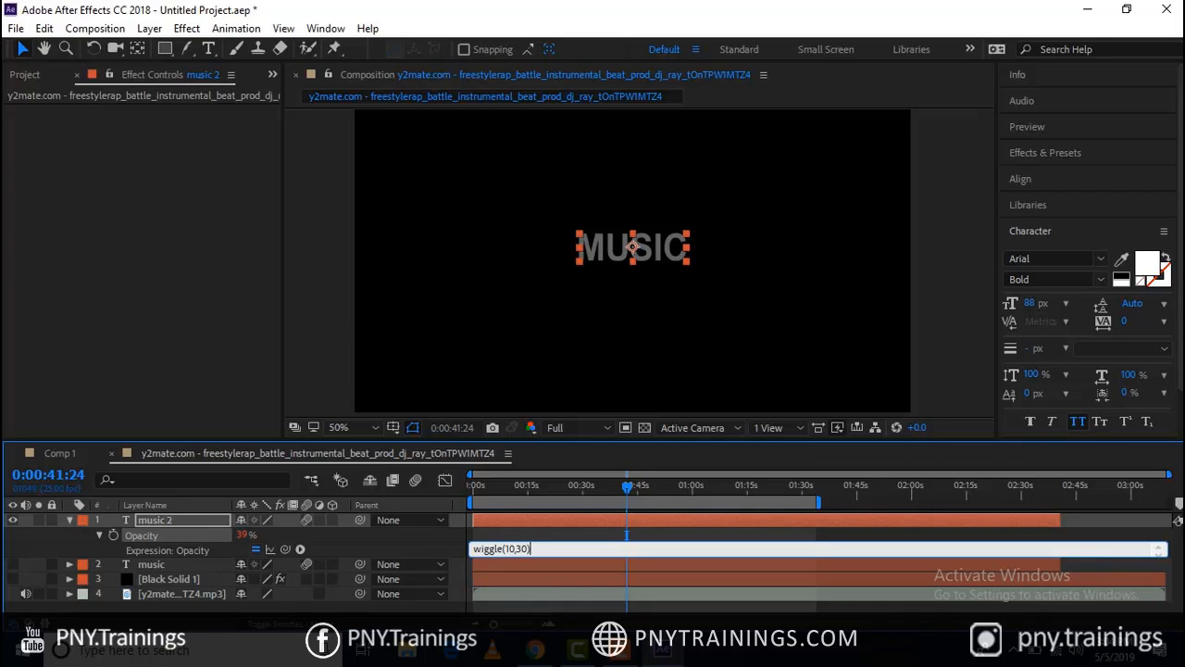
left_click(626, 534)
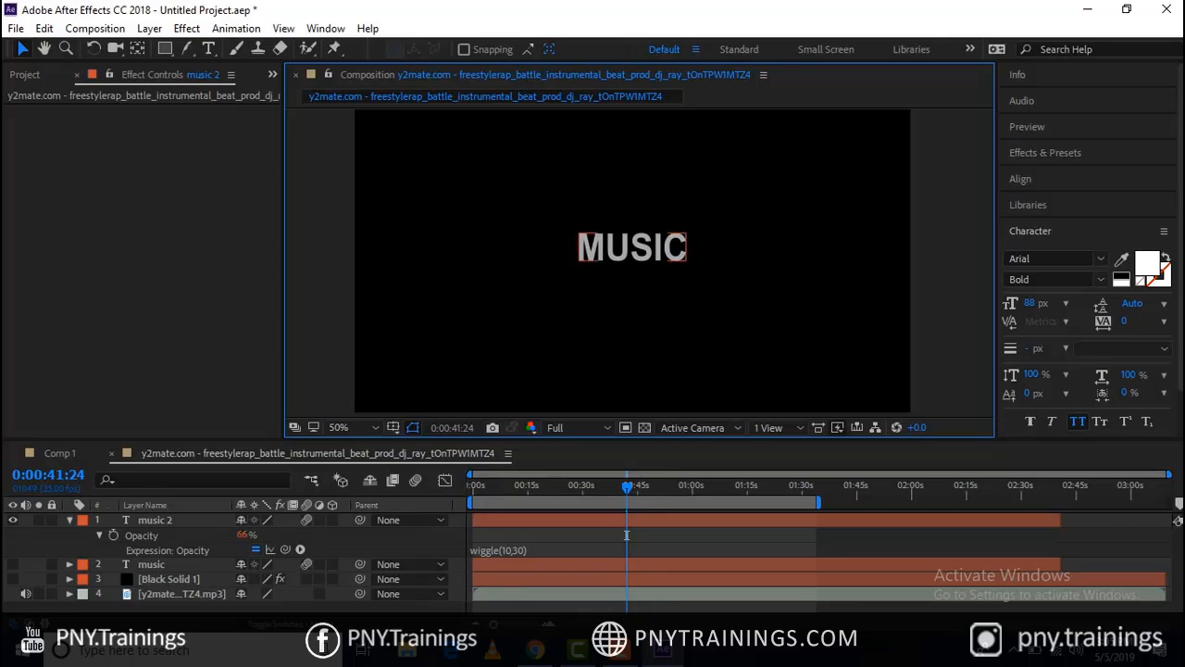
Scrub and play the timeline to review the flickering opacity of the white MUSIC text, then return to the start
left_click_drag(626, 534, 539, 535)
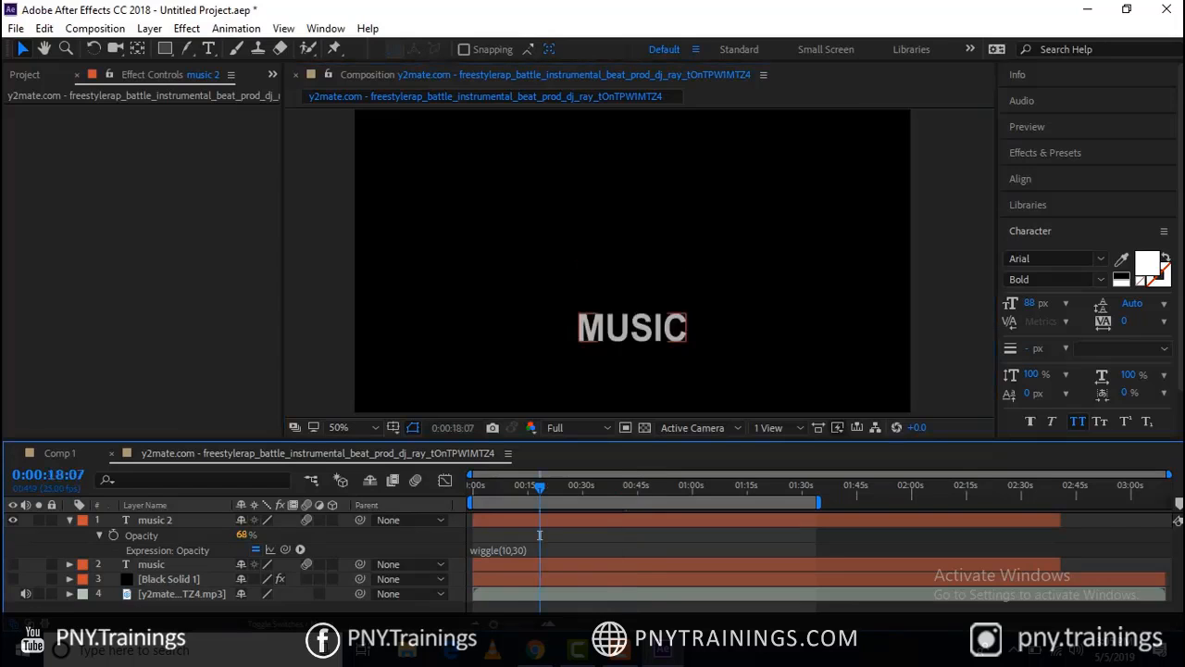
left_click_drag(539, 534, 757, 534)
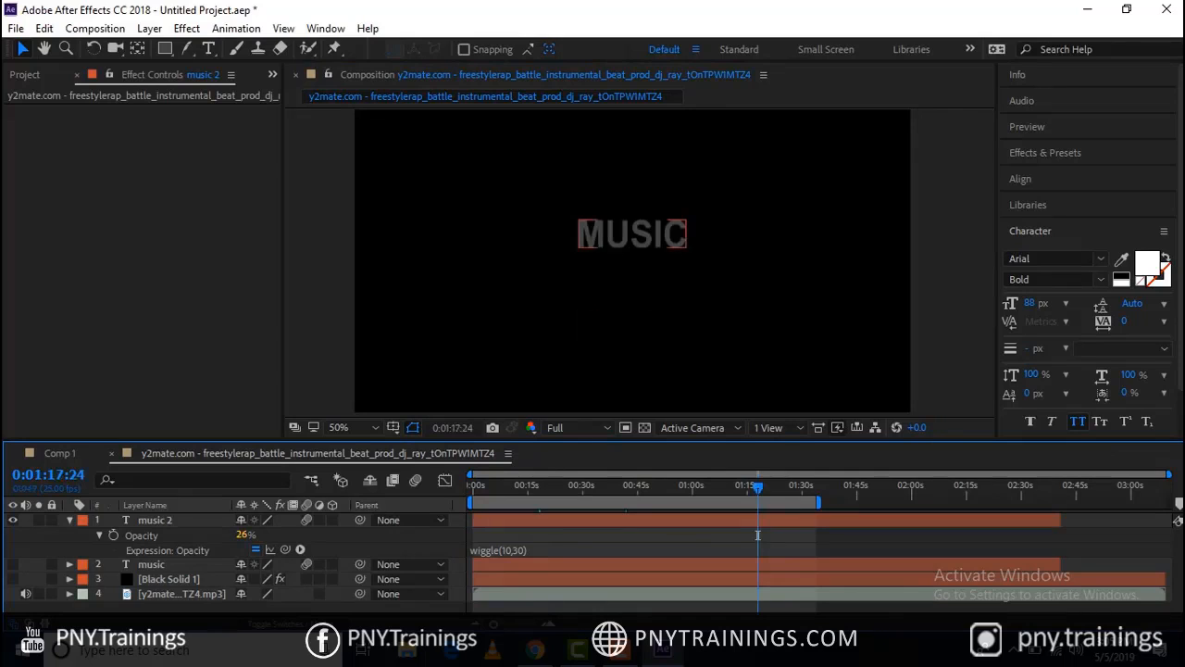
left_click_drag(757, 535, 472, 534)
key("space")
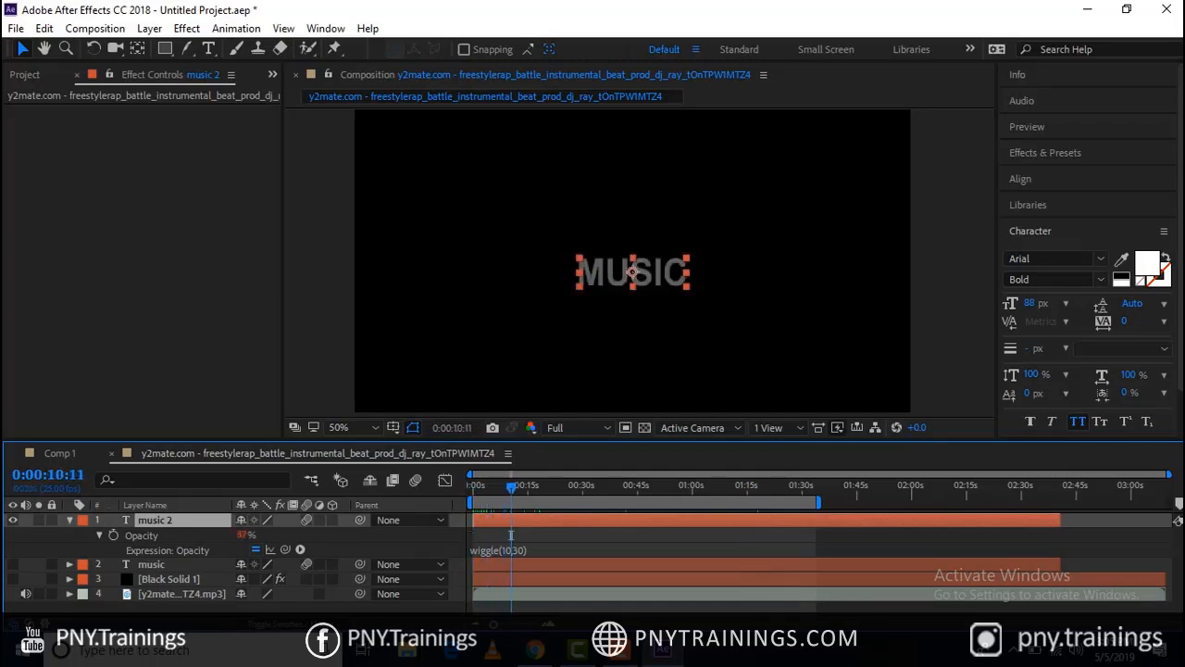
left_click(510, 544)
left_click(510, 535)
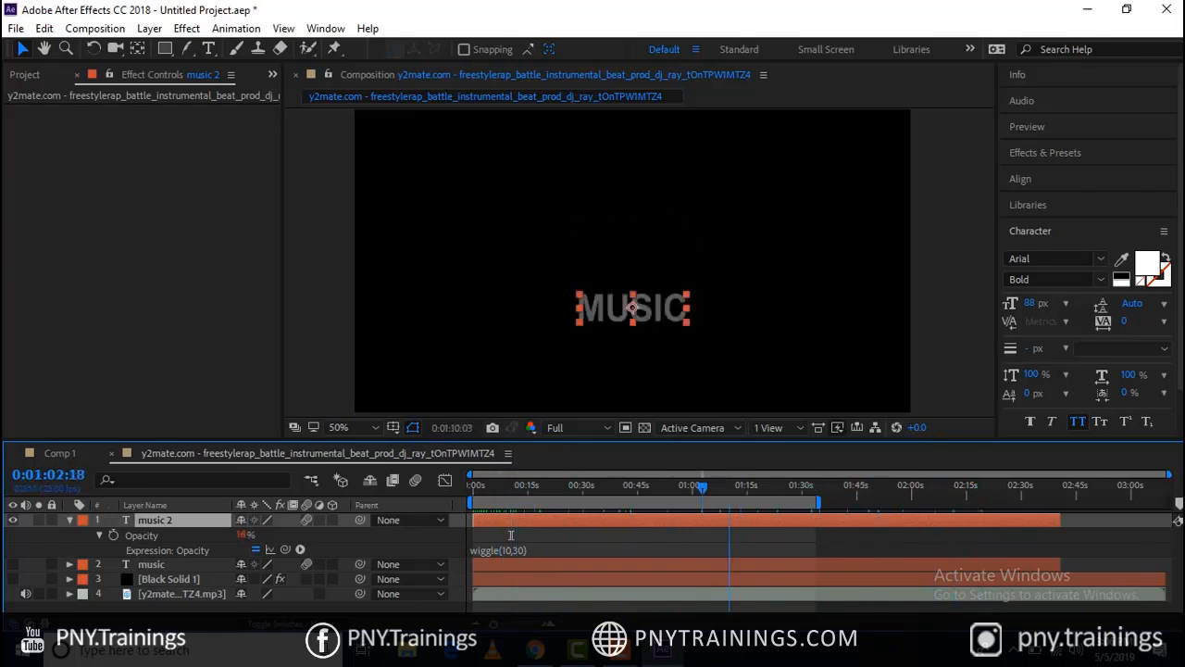
left_click_drag(511, 535, 692, 535)
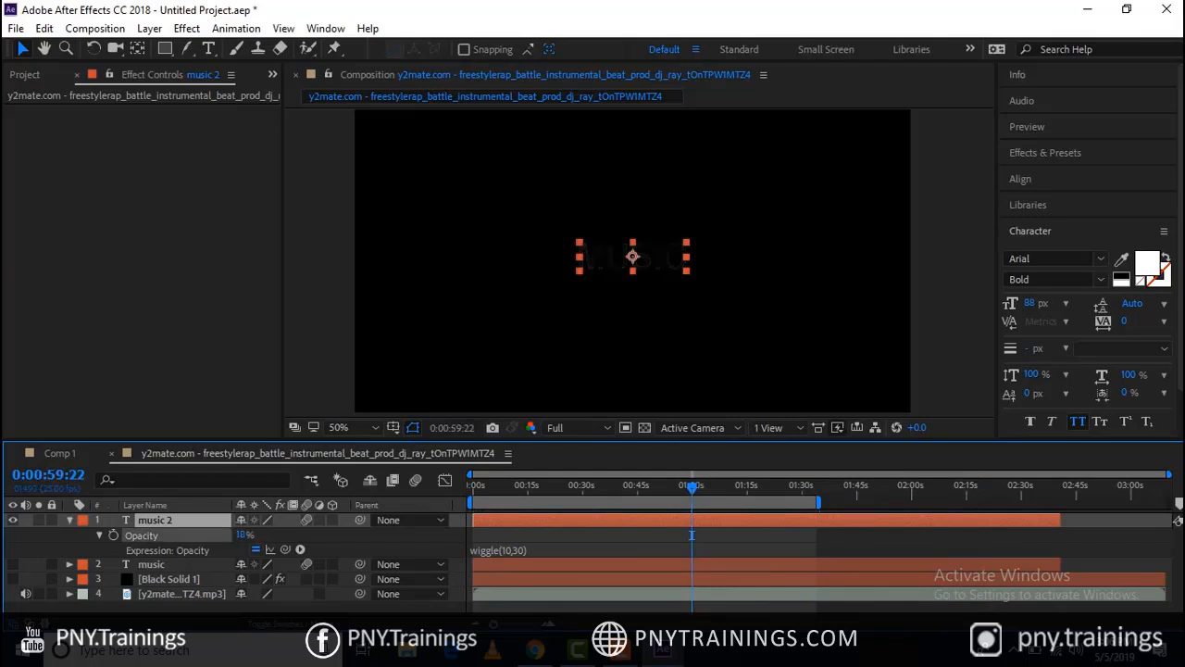
left_click_drag(692, 536, 552, 536)
left_click_drag(553, 486, 472, 486)
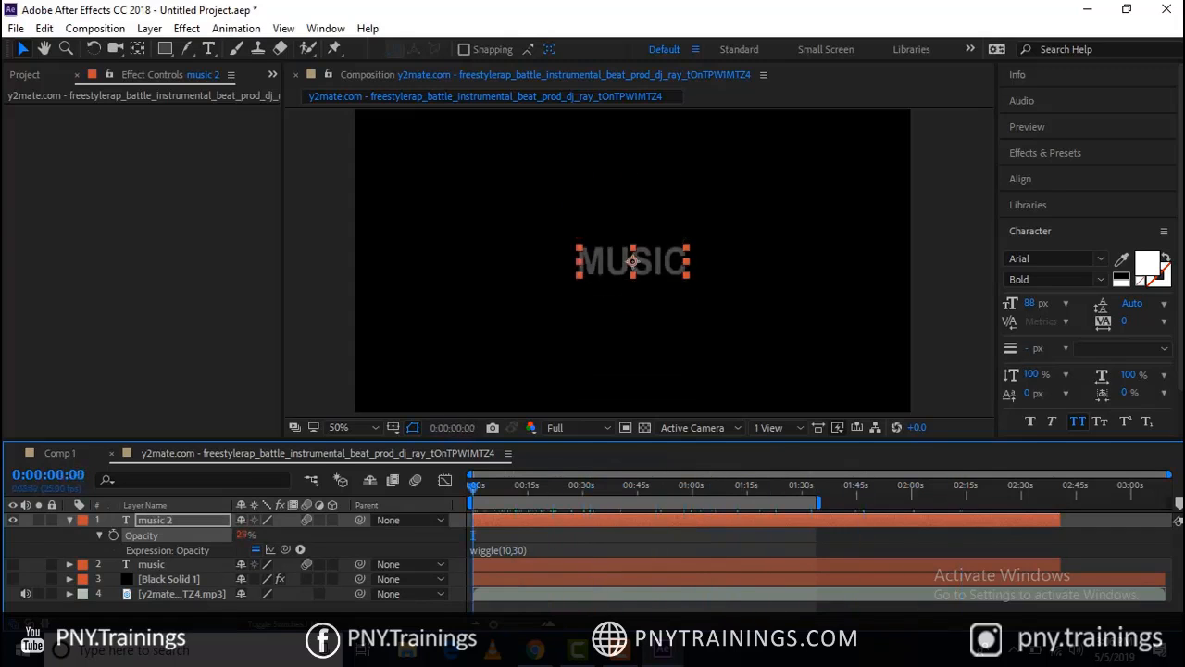
Collapse the music 2 layer's properties and make the original music text layer visible again
left_click(69, 520)
left_click(69, 521)
left_click(69, 521)
left_click(81, 520)
left_click(82, 536)
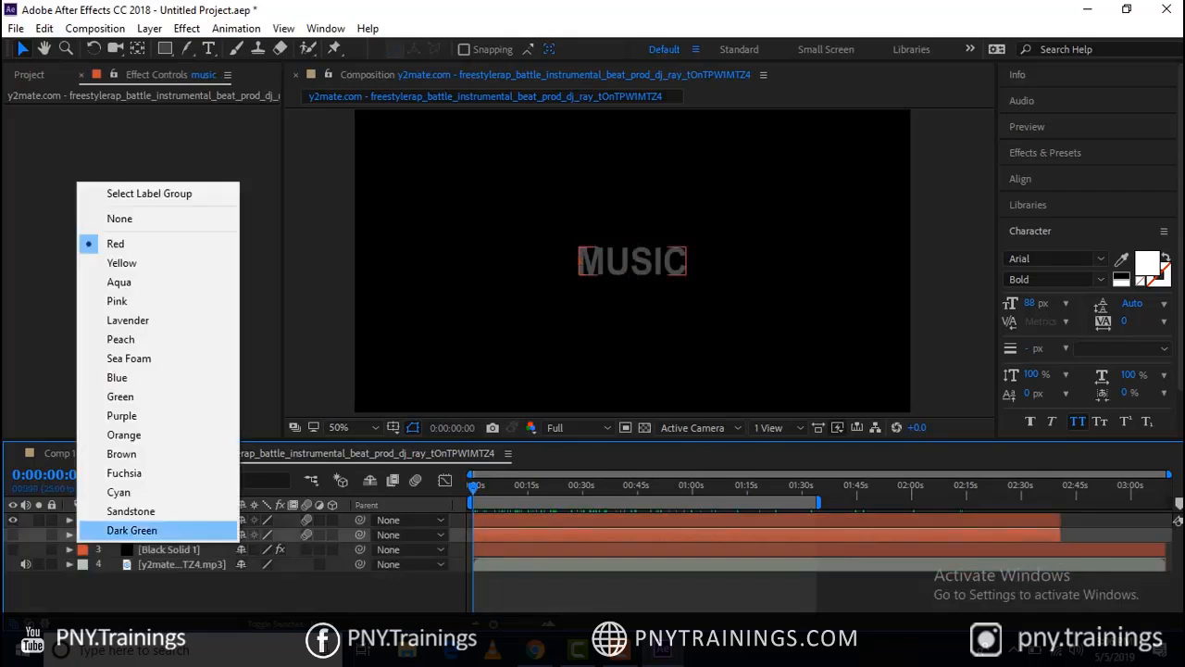
left_click(139, 593)
left_click(13, 535)
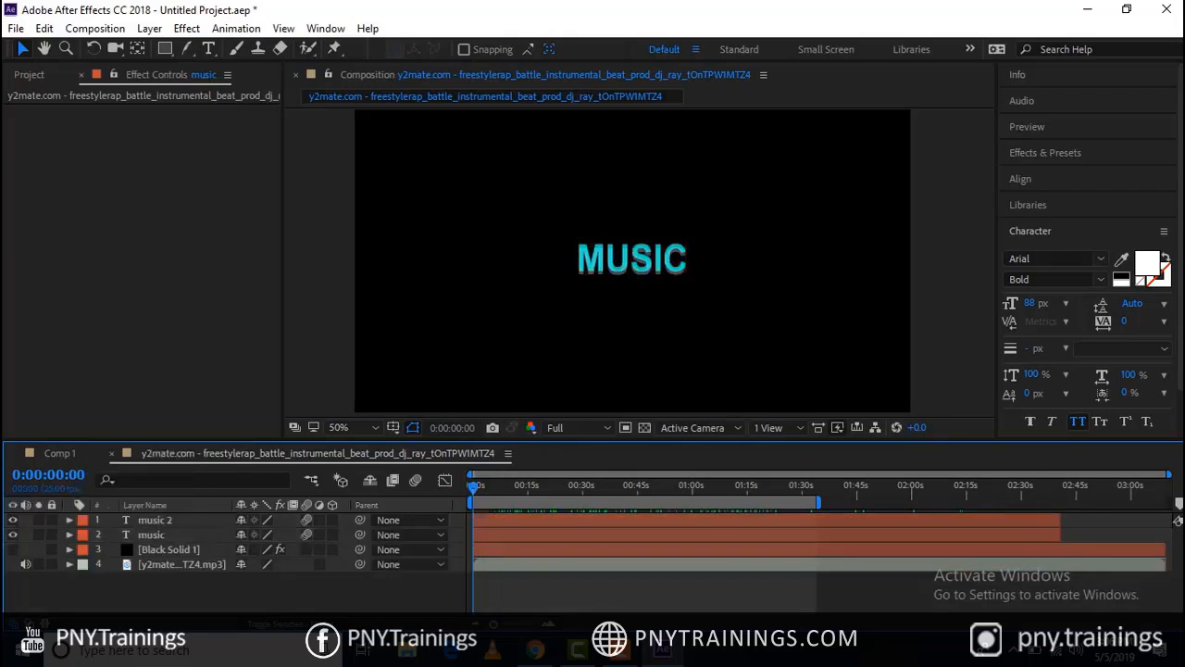
Preview the original MUSIC text together with its wiggling white duplicate
double_click(632, 260)
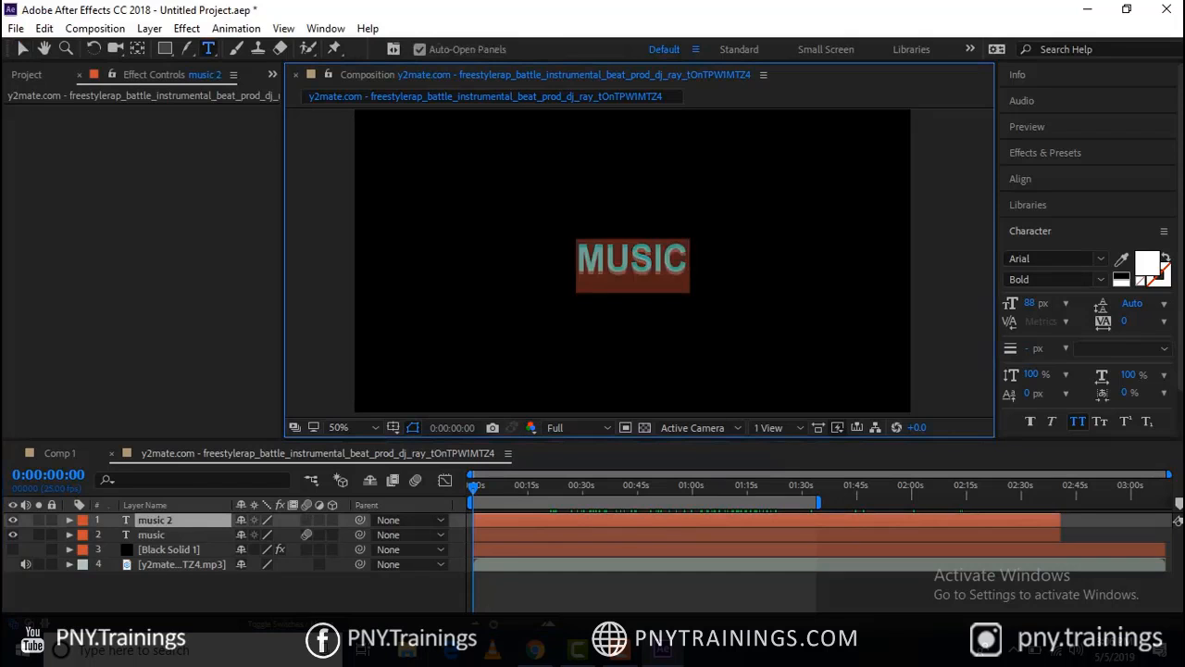
left_click(22, 48)
key("space")
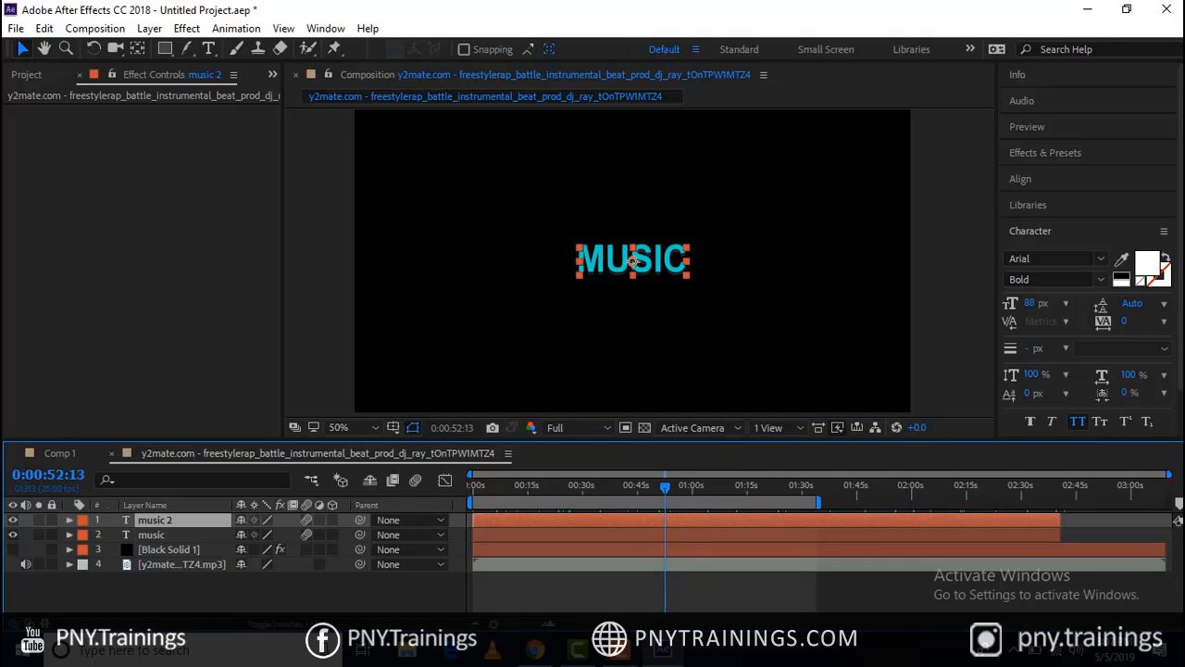
key("space")
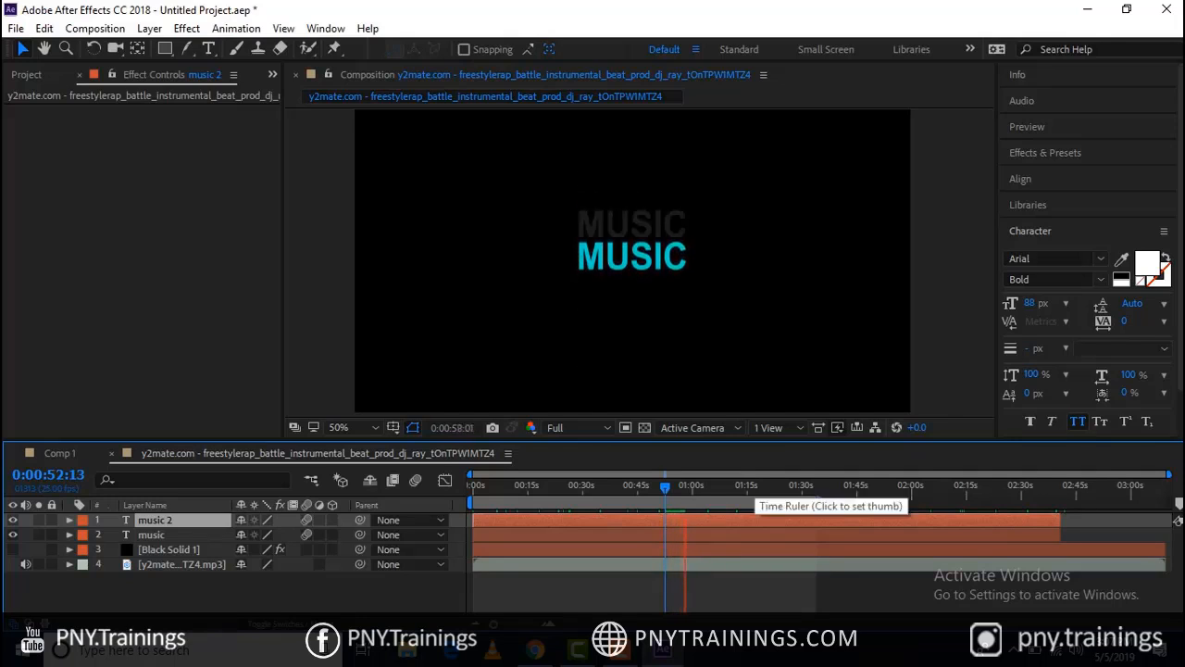
key("space")
End the work area at about 0:00:58:17, enable motion blur for the composition, and return to the start of the timeline
mouse_move(688, 487)
left_mouse_down()
mouse_move(471, 487)
mouse_move(687, 487)
left_mouse_up()
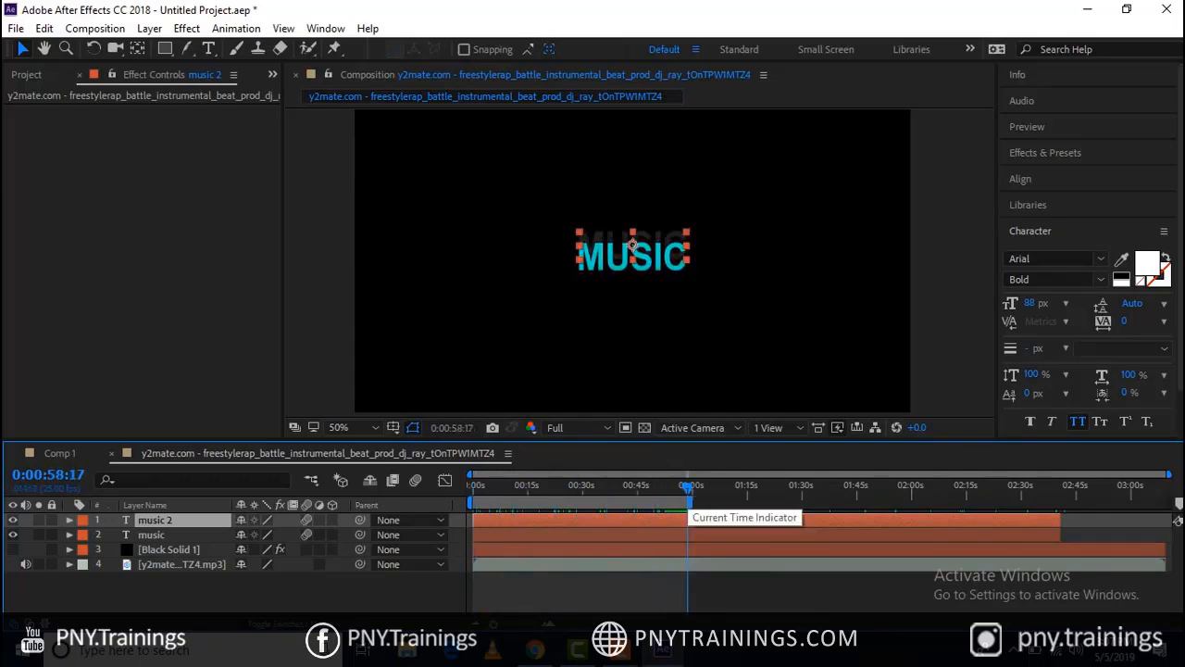
left_click(415, 479)
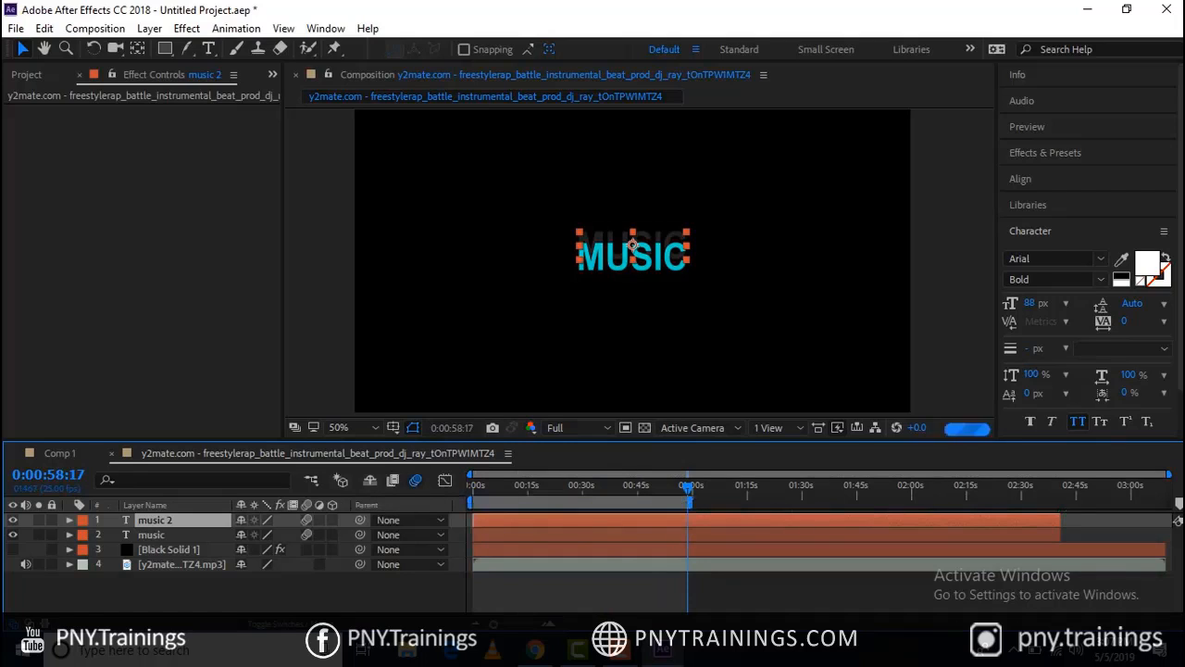
key("Return")
left_click_drag(578, 486, 472, 486)
mouse_move(662, 648)
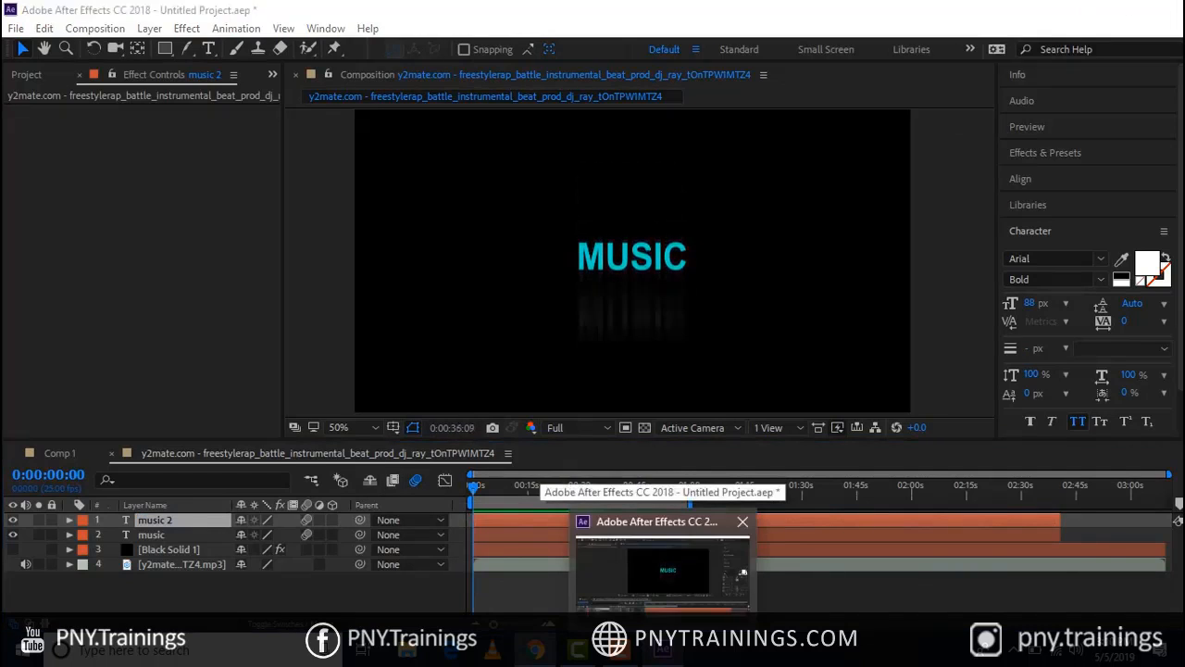
left_click(742, 574)
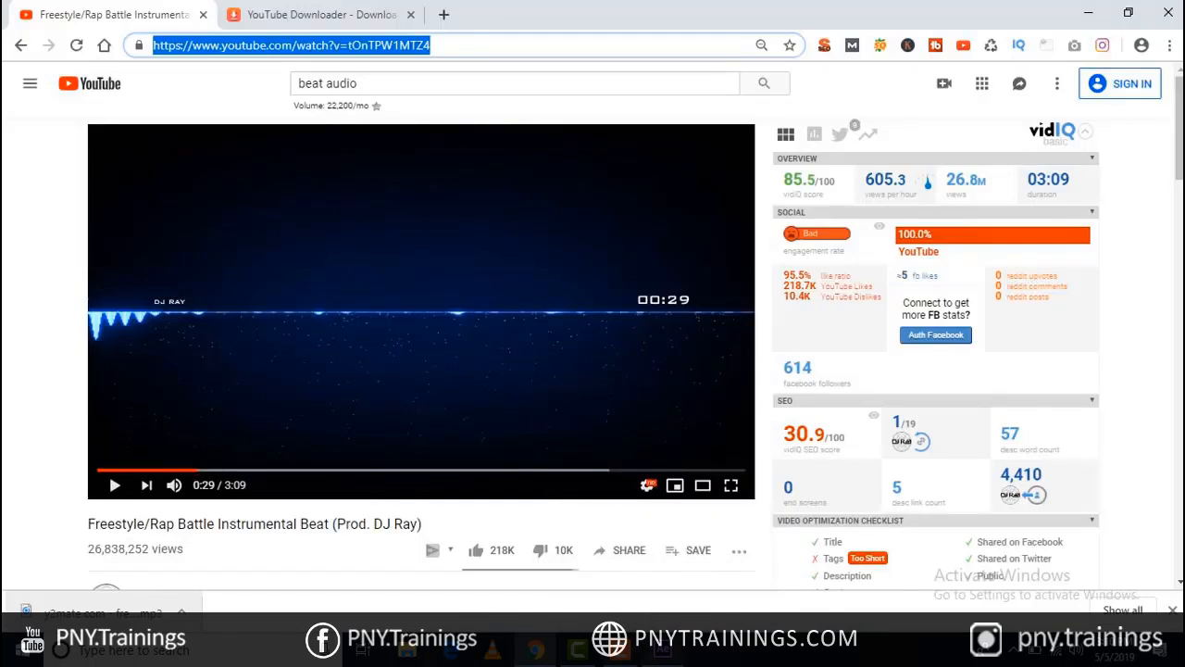
left_click(662, 649)
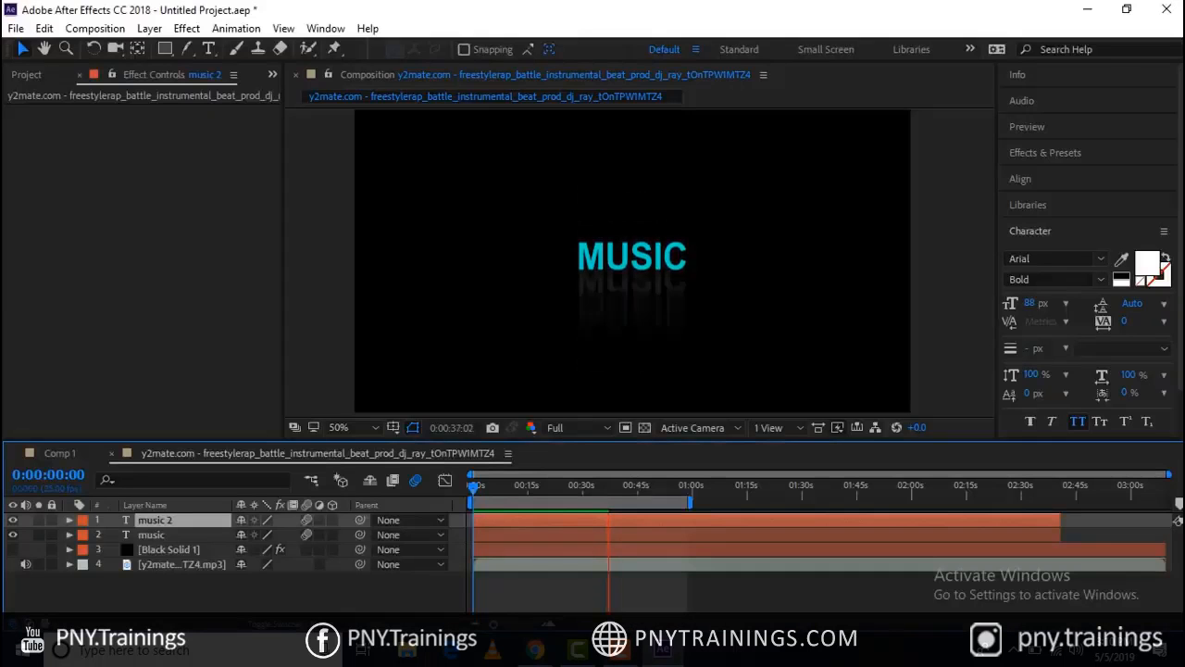
Play the composition from the start and inspect the motion-blurred trail around the MUSIC text up close
left_click_drag(508, 486, 473, 486)
key("space")
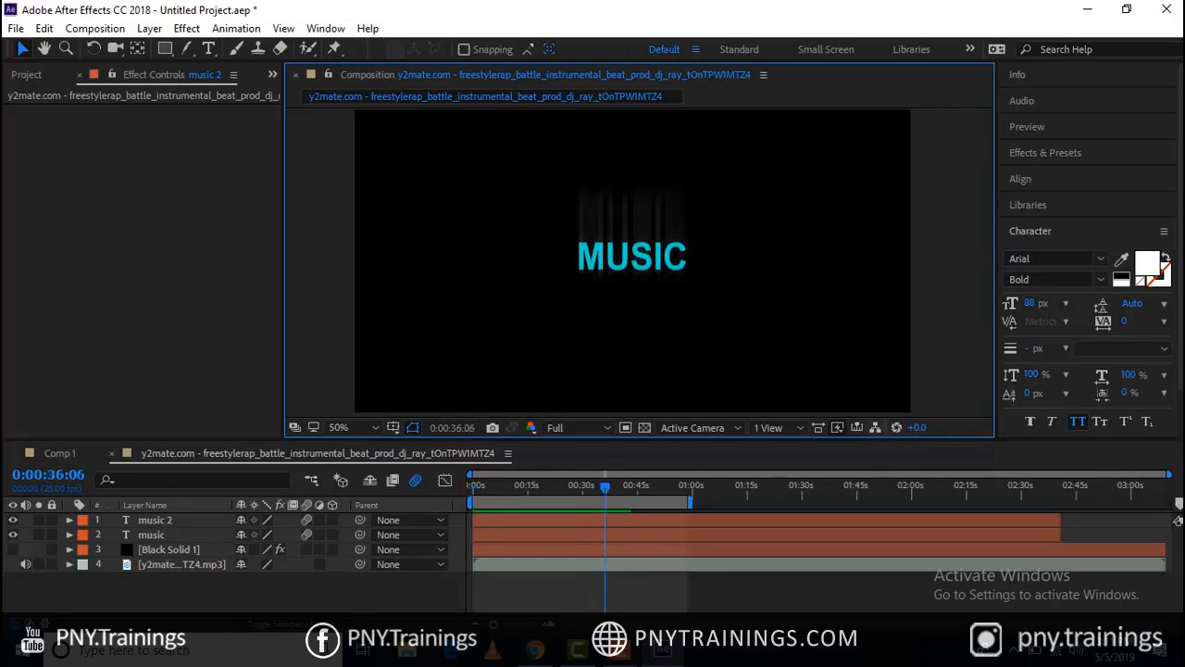
scroll(639, 261, "down", 2)
mouse_move(639, 261)
left_mouse_down()
mouse_move(573, 256)
mouse_move(641, 267)
mouse_move(630, 272)
left_mouse_up()
scroll(574, 257, "up", 2)
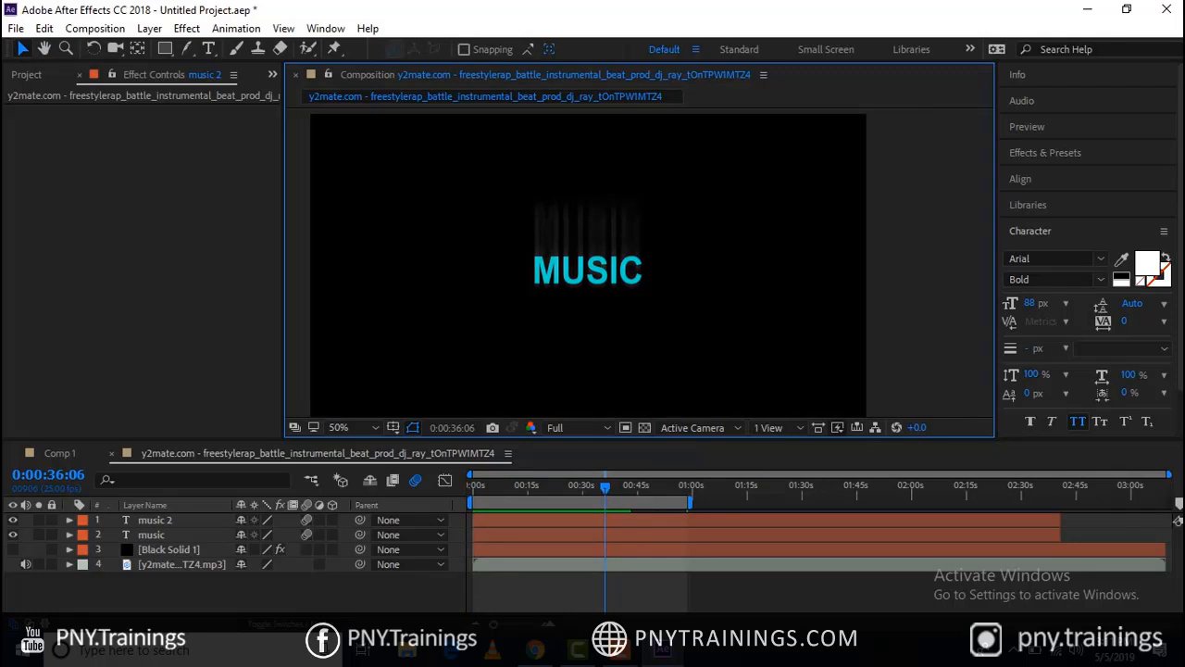
left_click(574, 589)
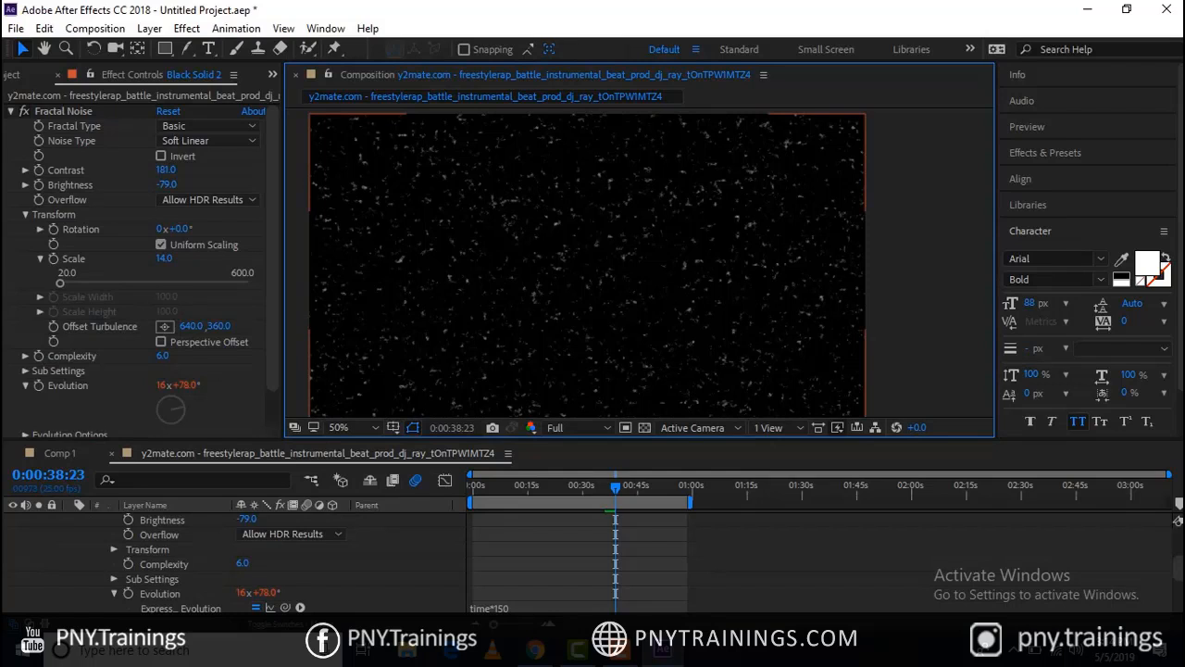
Delete the Black Solid 2 layer carrying the Fractal Noise effect
scroll(588, 563, "up", 3)
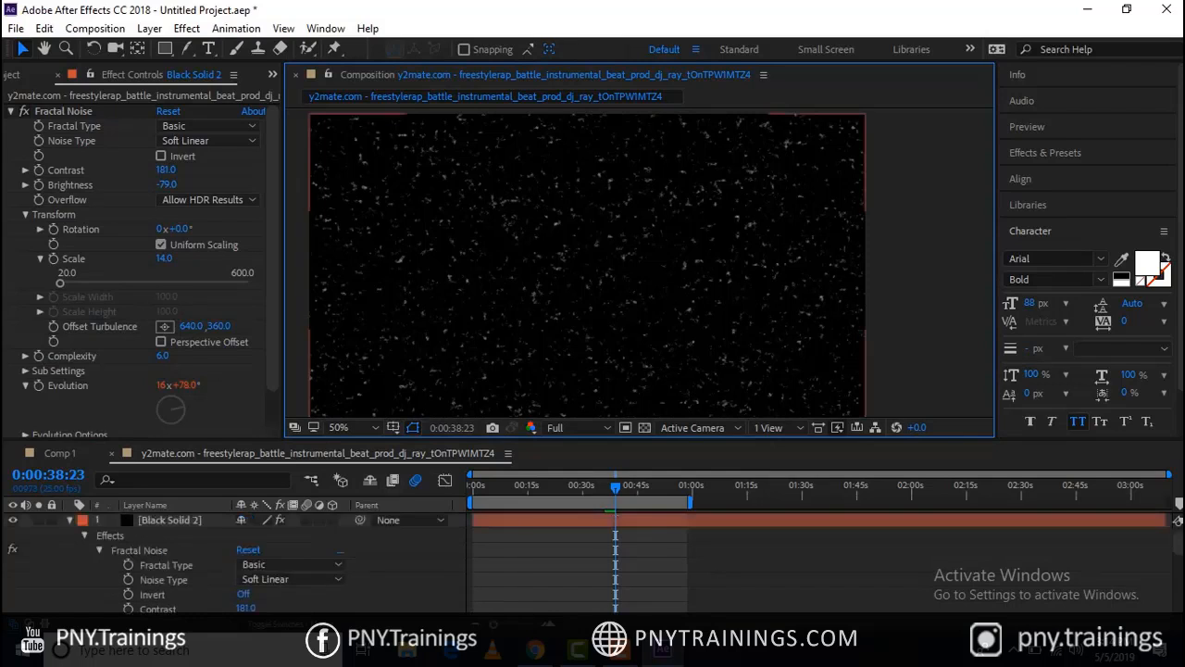
left_click(169, 520)
key("Delete")
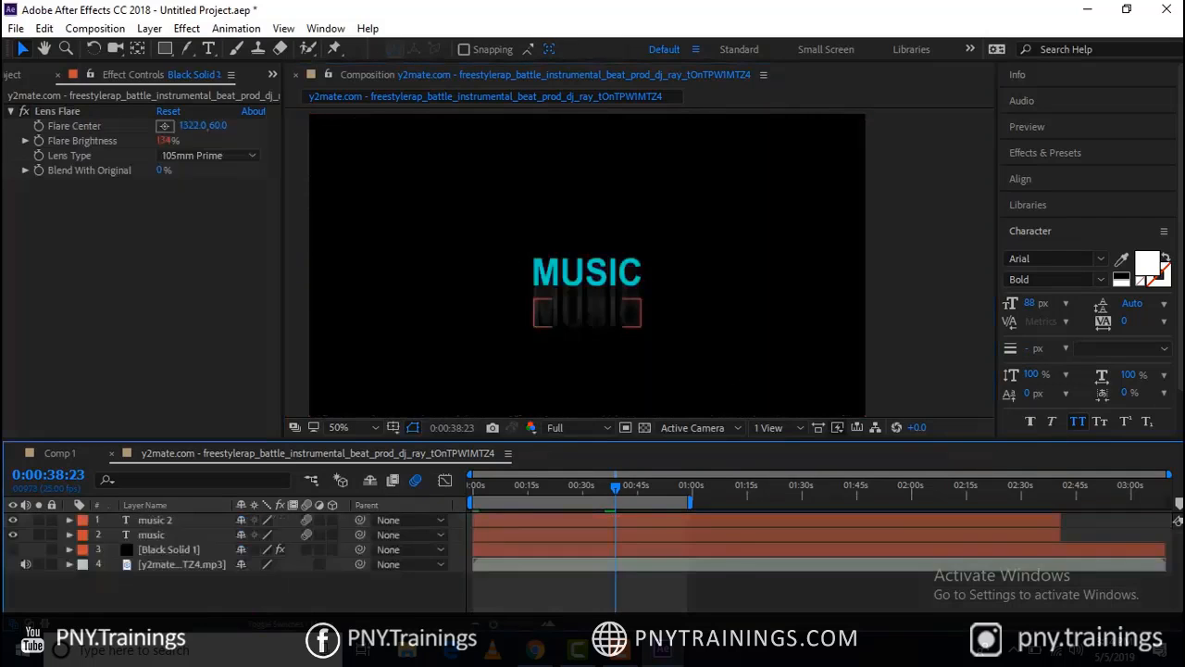
Delete the white music 2 duplicate layer behind the MUSIC text
left_click(589, 292)
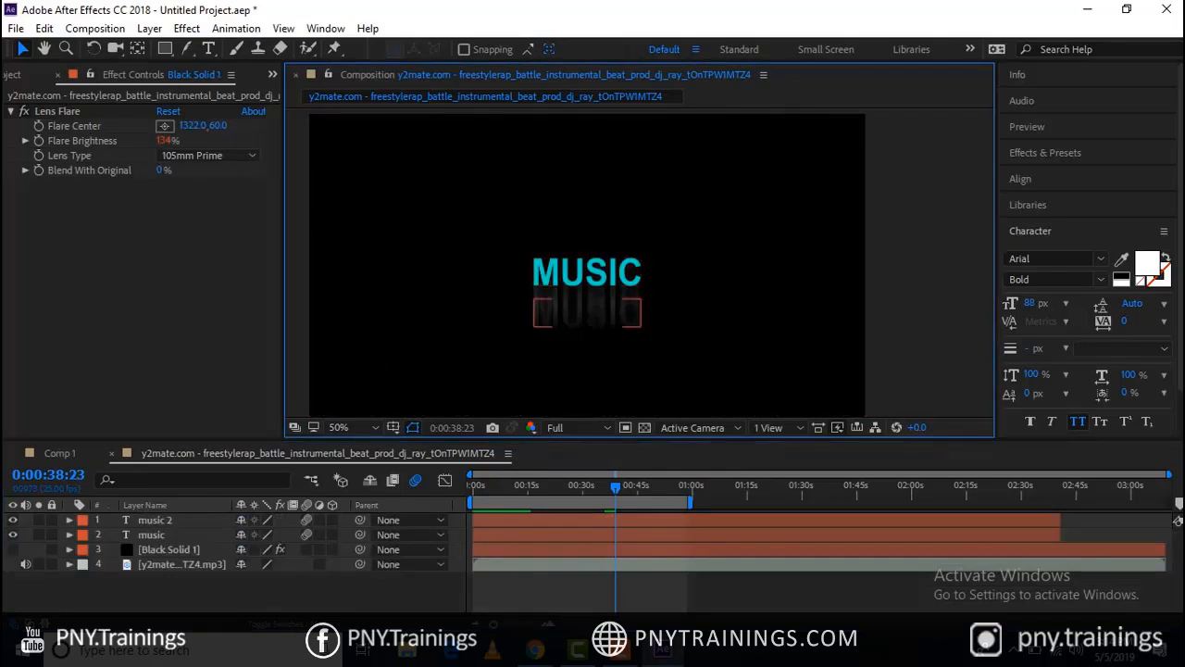
left_click(589, 313)
left_click(576, 589)
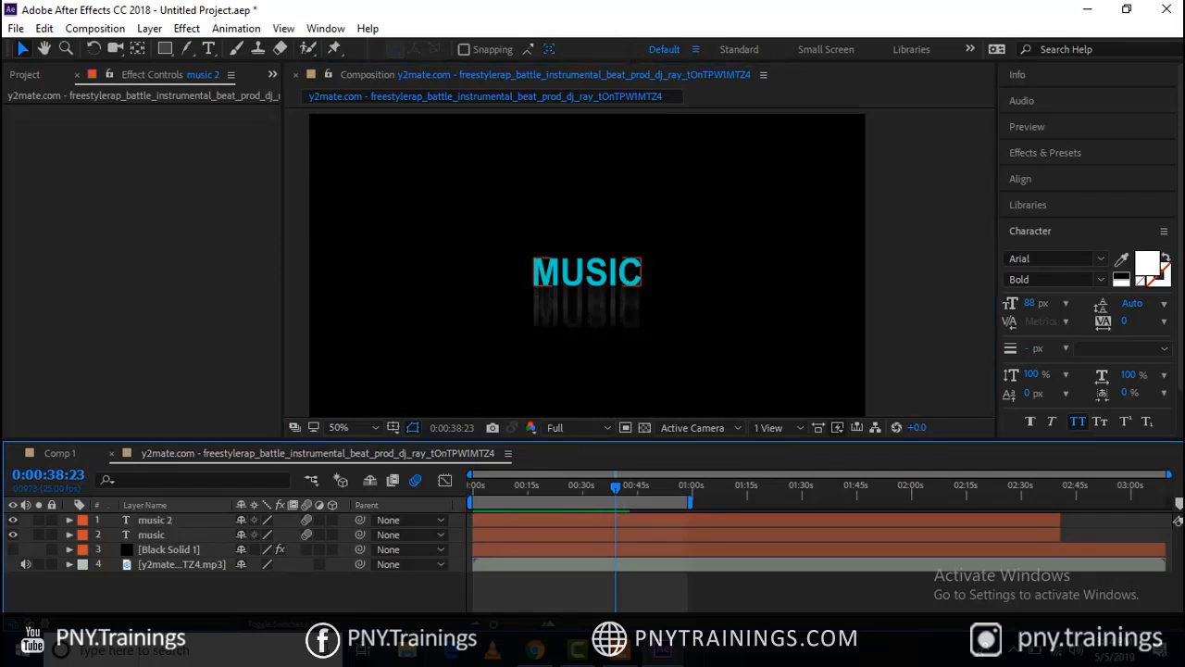
left_click(587, 313)
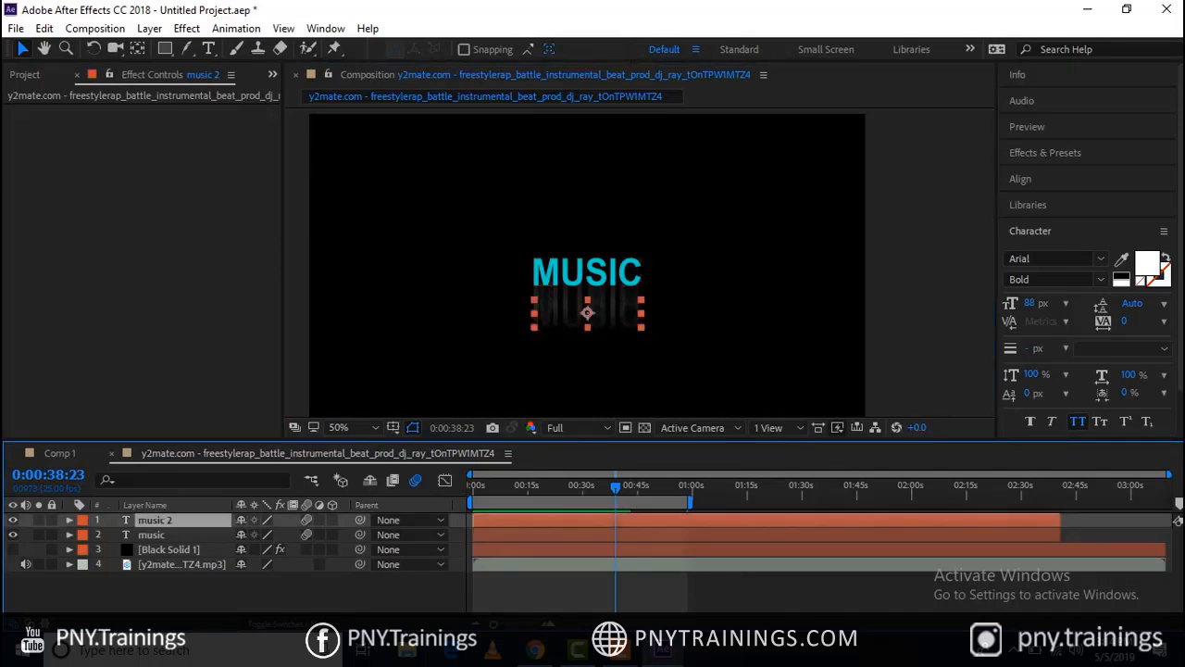
key("Delete")
Remove the wiggle expression from the Y Position of the remaining music text layer
left_click(587, 272)
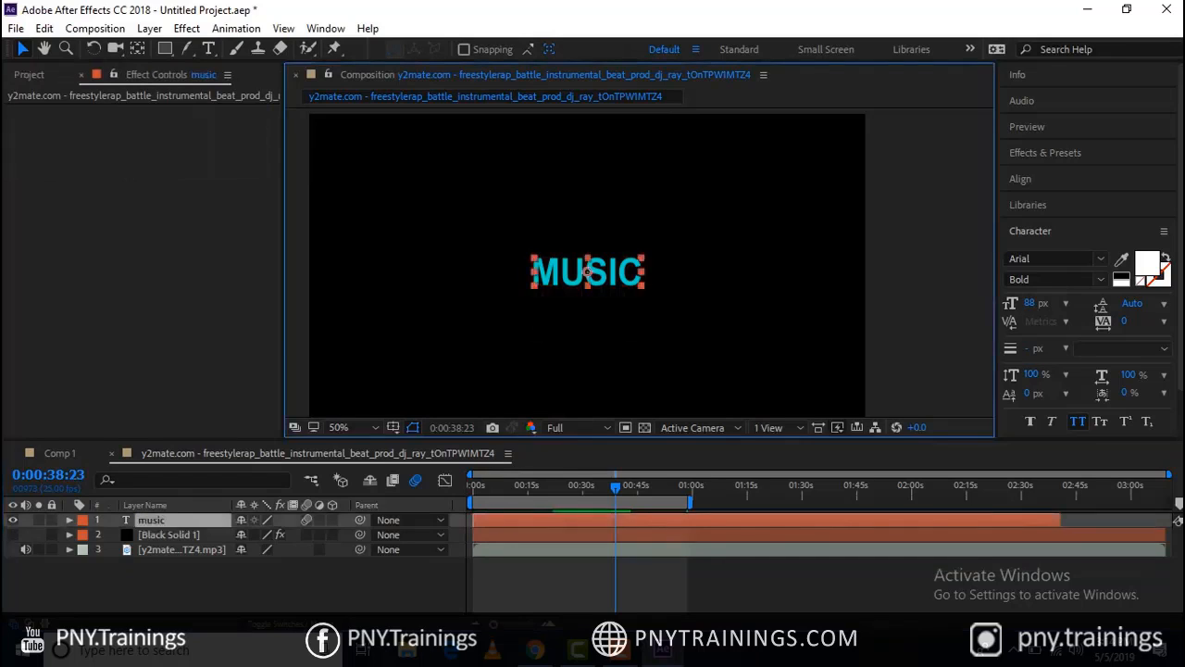
left_click(575, 583)
left_click(587, 272)
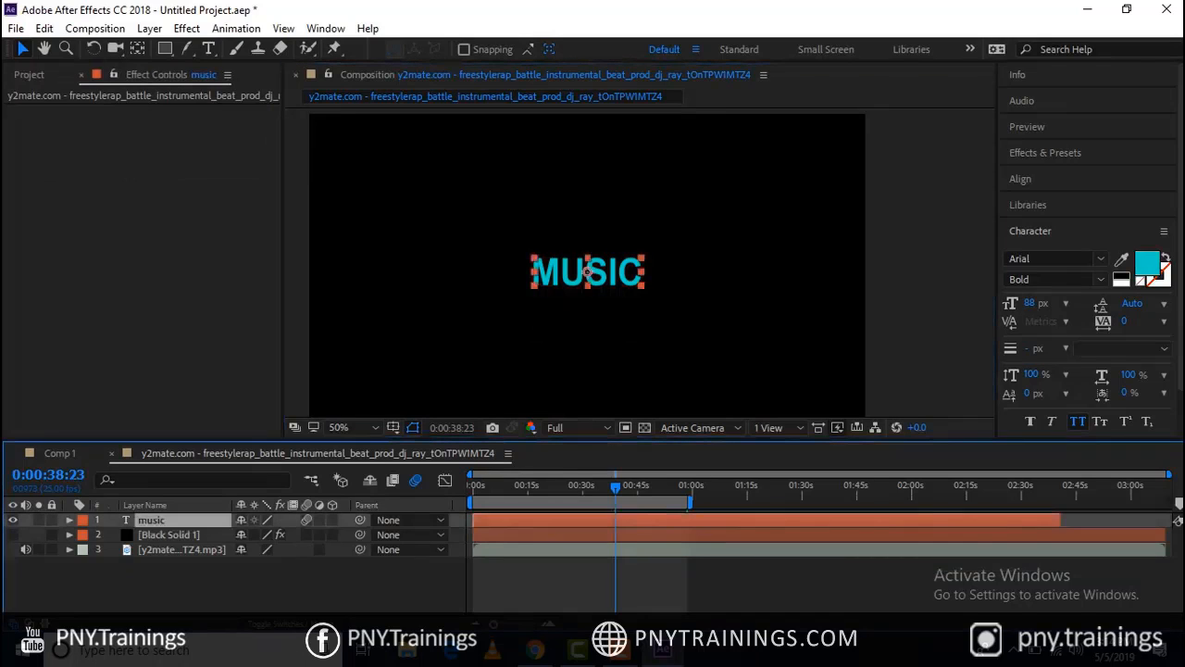
key("u")
key("u")
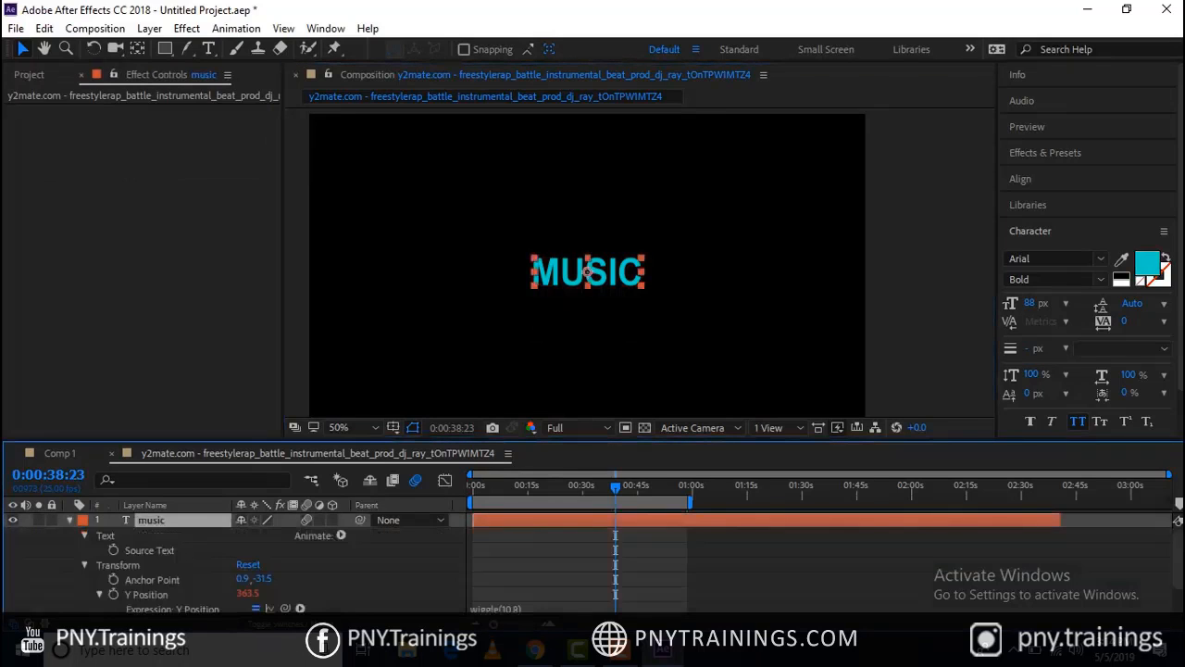
left_click(496, 608)
key("BackSpace")
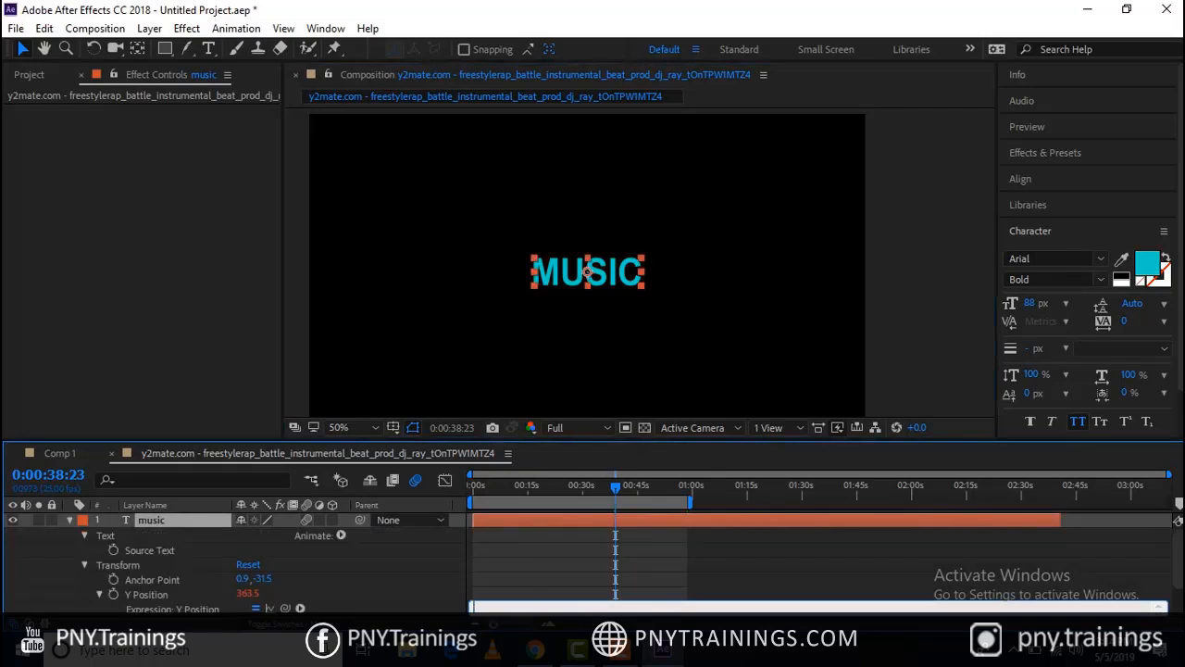
left_click(69, 520)
Mute the MP3 layer and move the MUSIC text to the frame's upper-left corner, about X 174, Y 76
left_click(26, 550)
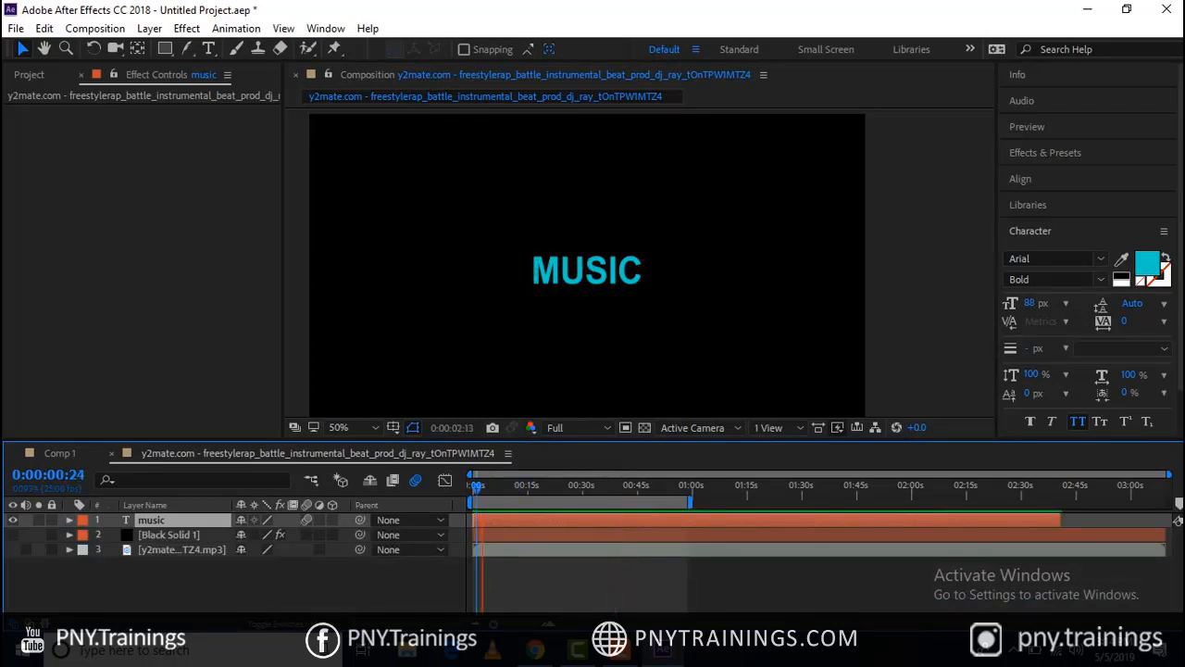
key("space")
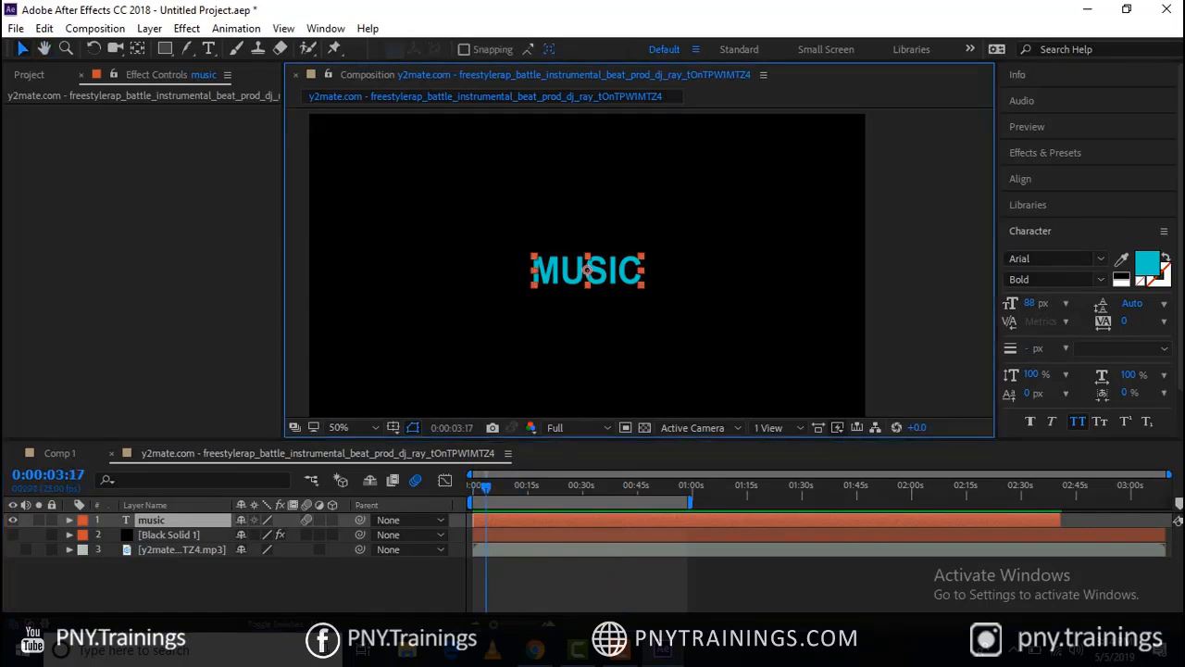
left_click_drag(588, 271, 385, 147)
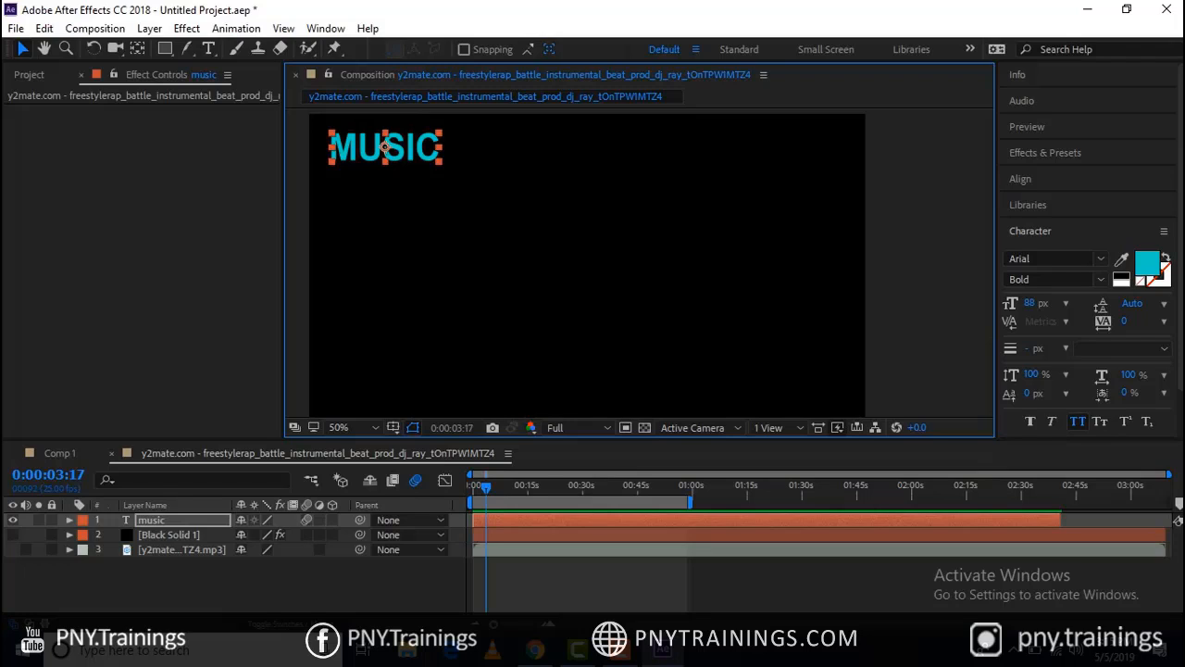
Duplicate the MUSIC text, place the copy at about X 162, Y 526, and show the Position properties of both layers
key("ctrl+d")
left_click_drag(384, 148, 378, 342)
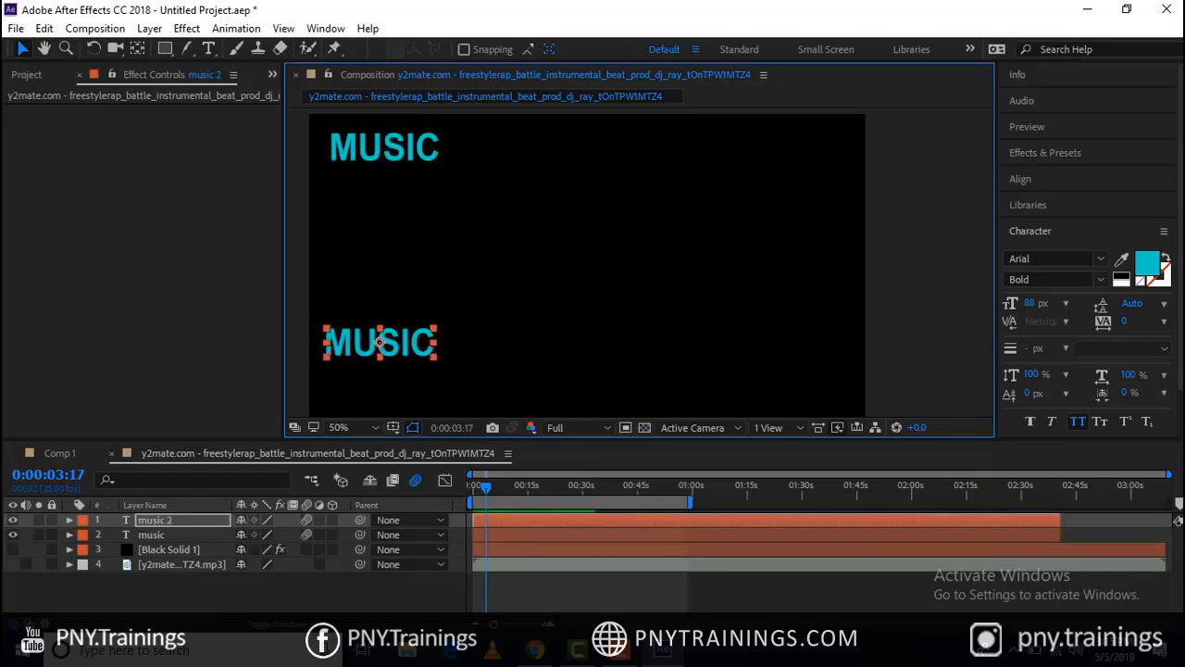
key("p")
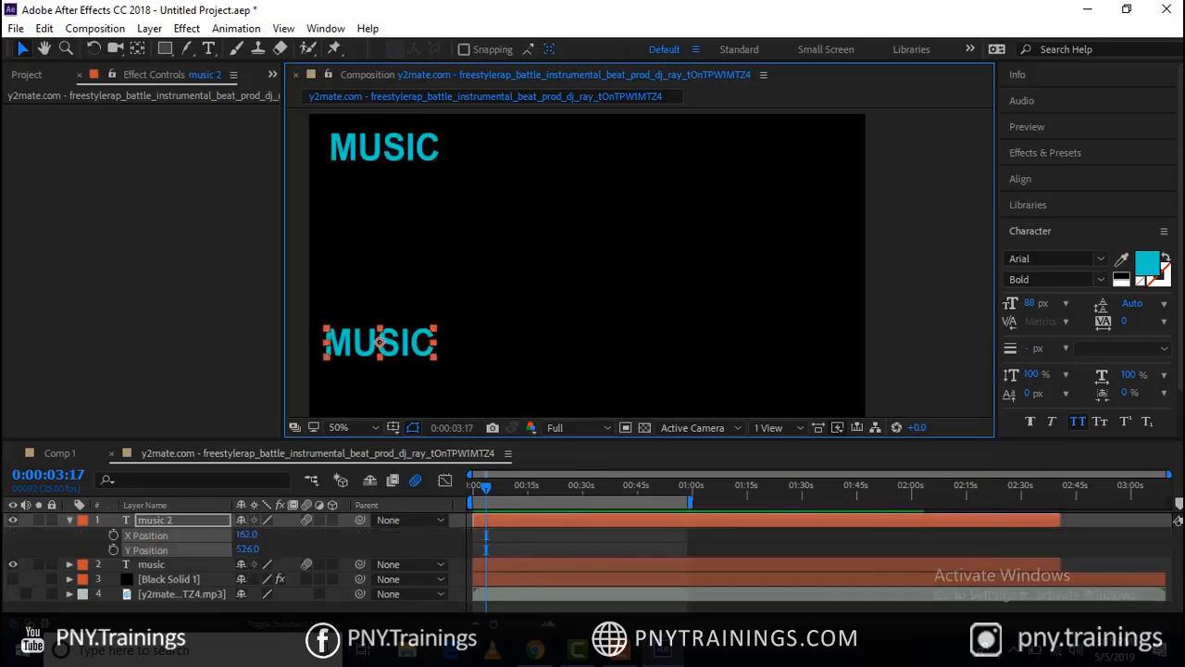
left_click(385, 148)
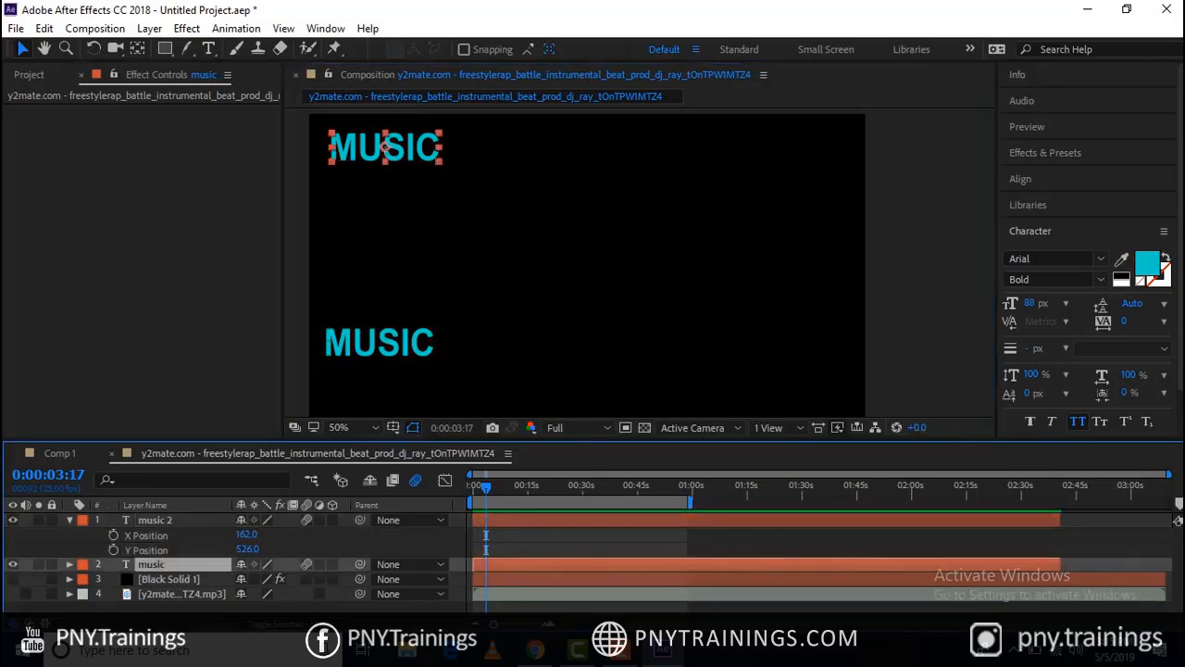
key("p")
left_click(519, 250)
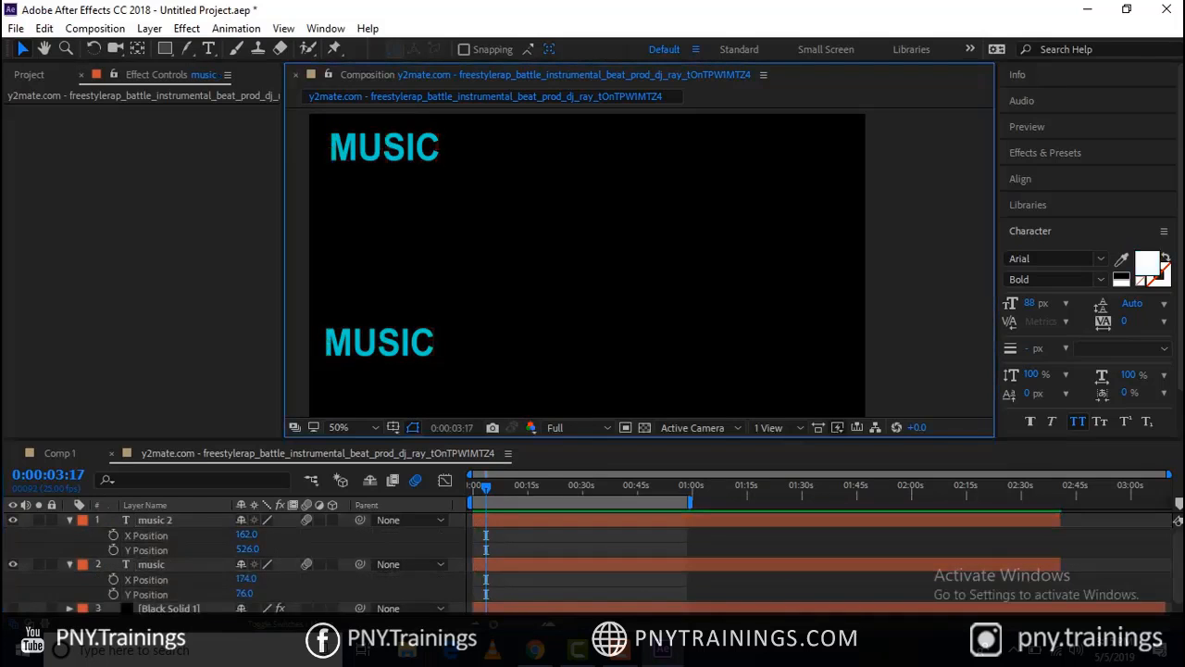
Move the music 2 text to about X 618, Y 384 and recolor it green
left_click(421, 146)
left_click_drag(378, 341, 578, 280)
left_click(1147, 264)
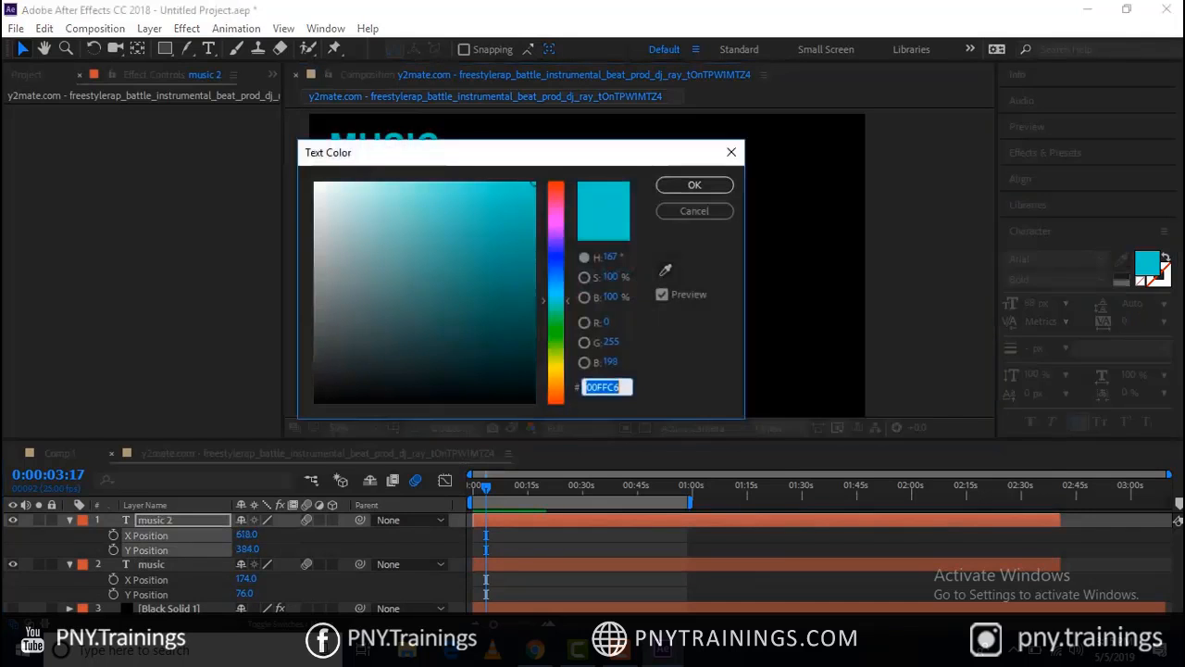
left_click_drag(556, 191, 556, 182)
left_click(694, 185)
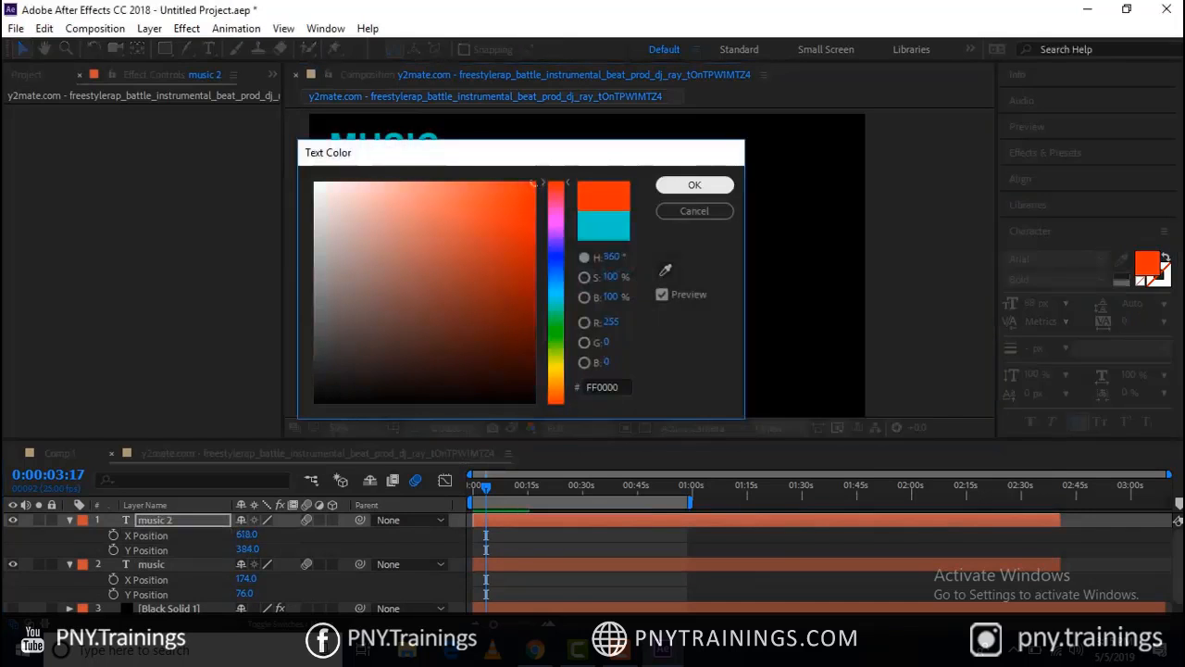
left_click(1148, 265)
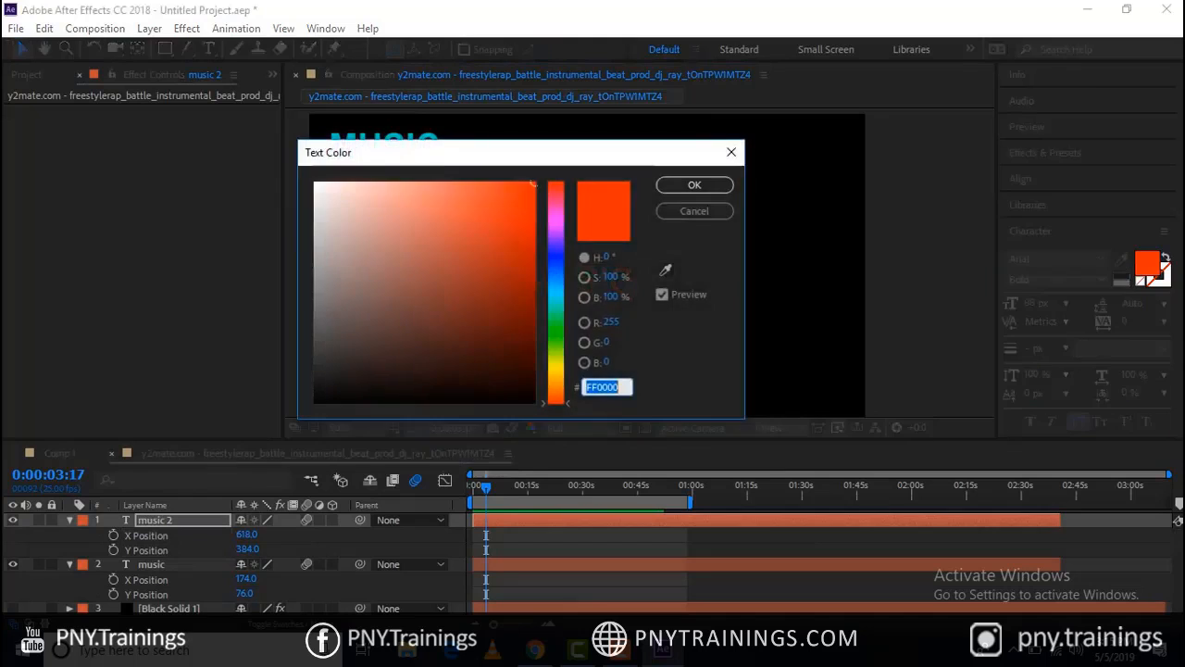
left_click(555, 334)
left_click(694, 186)
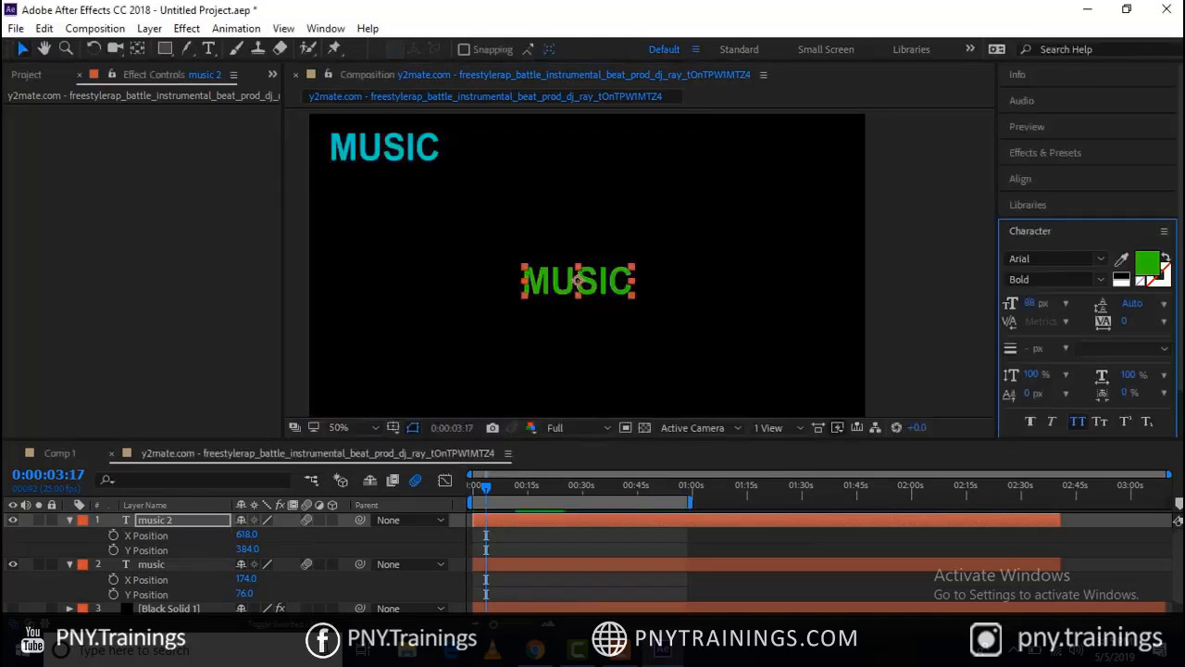
left_click(693, 222)
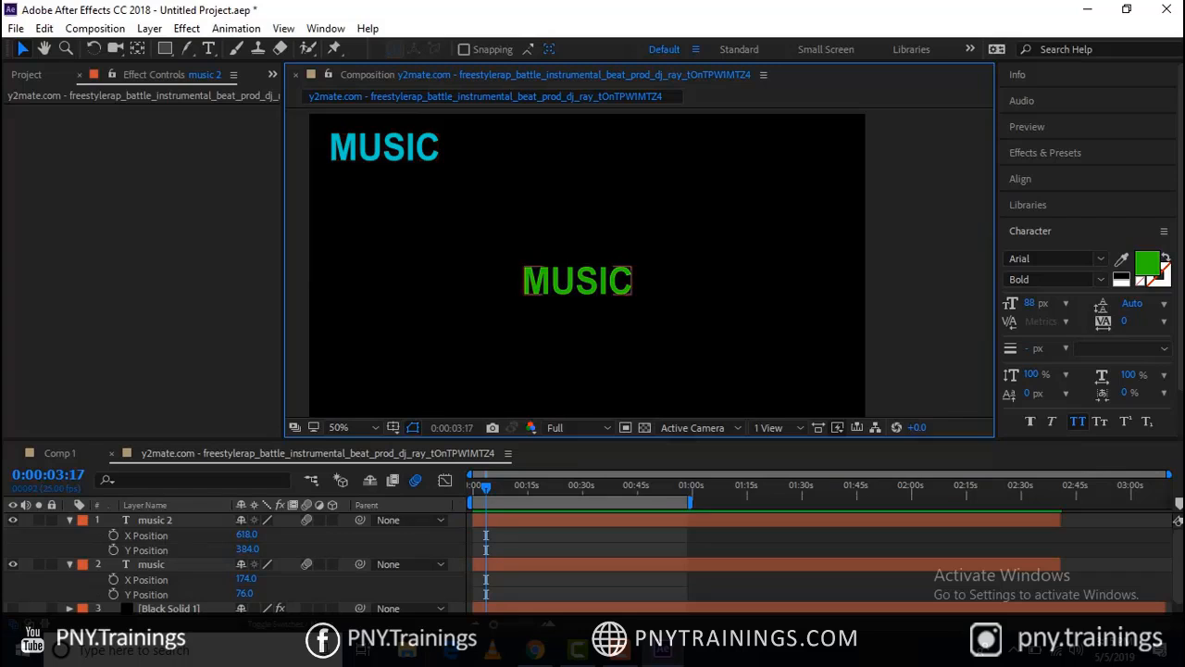
Try moving the cyan and green MUSIC texts independently of each other, and undo the moves
left_click(578, 280)
left_click(384, 147)
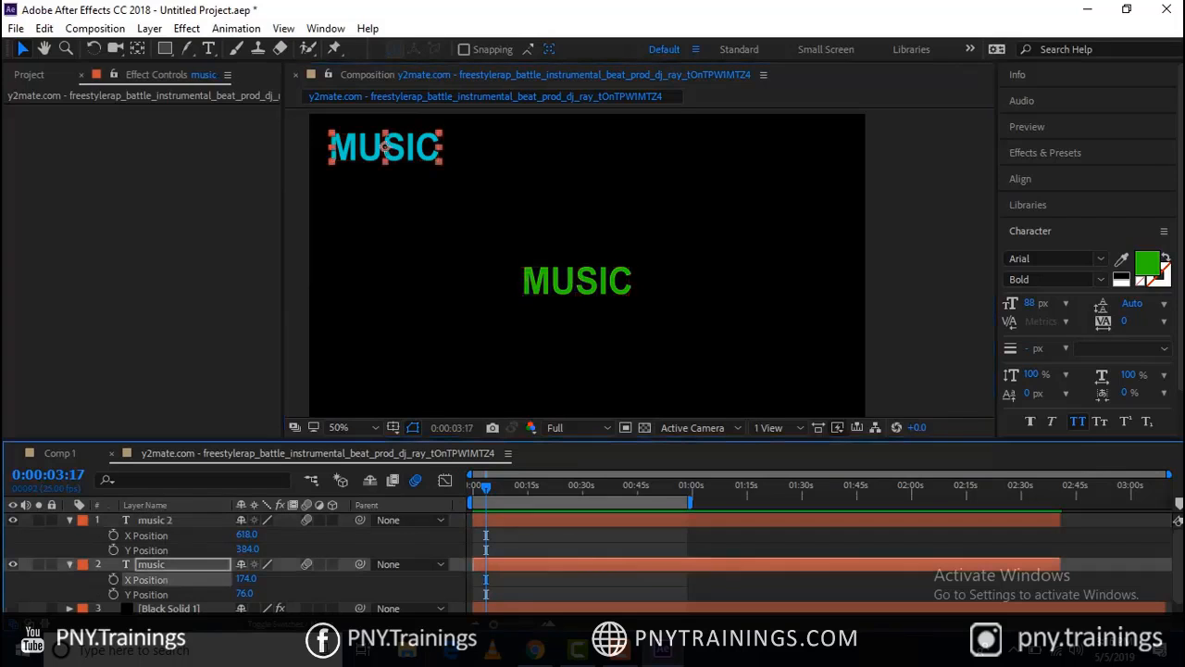
left_click_drag(384, 147, 384, 170)
key("ctrl+z")
mouse_move(578, 280)
left_mouse_down()
mouse_move(578, 263)
mouse_move(578, 274)
left_mouse_up()
left_click(384, 146)
key("ctrl+z")
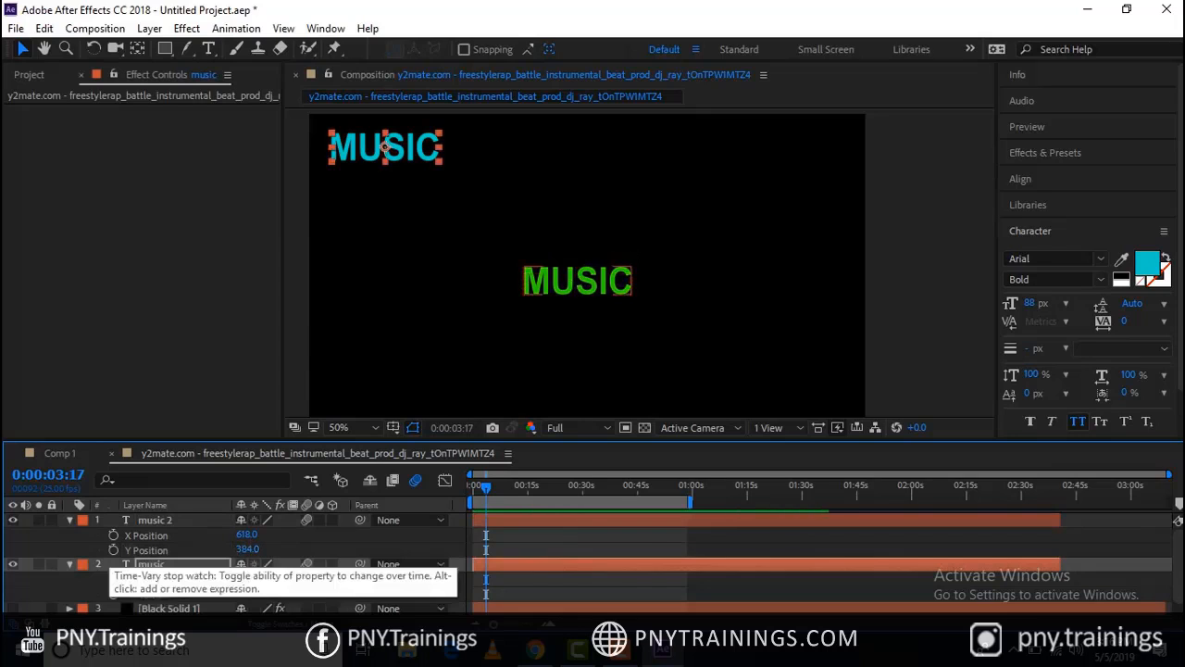
Add an expression to music 2's Y Position that links it to the music layer's X Position
left_click(112, 550, "alt")
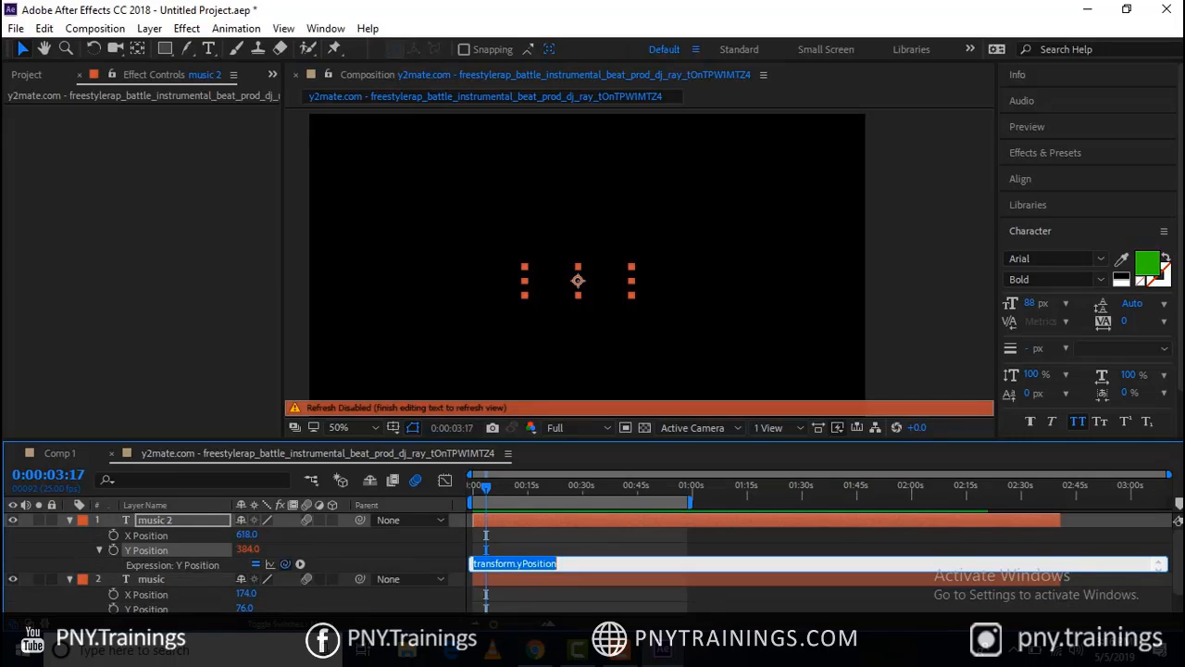
left_click_drag(270, 564, 170, 592)
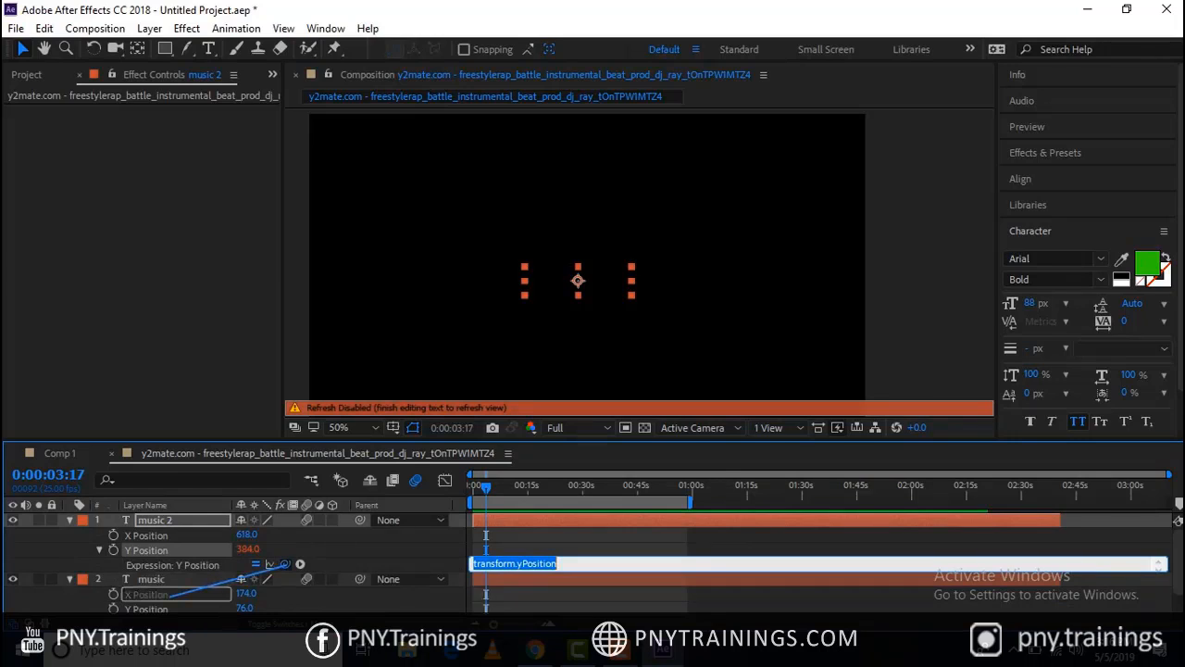
left_click_drag(171, 592, 171, 593)
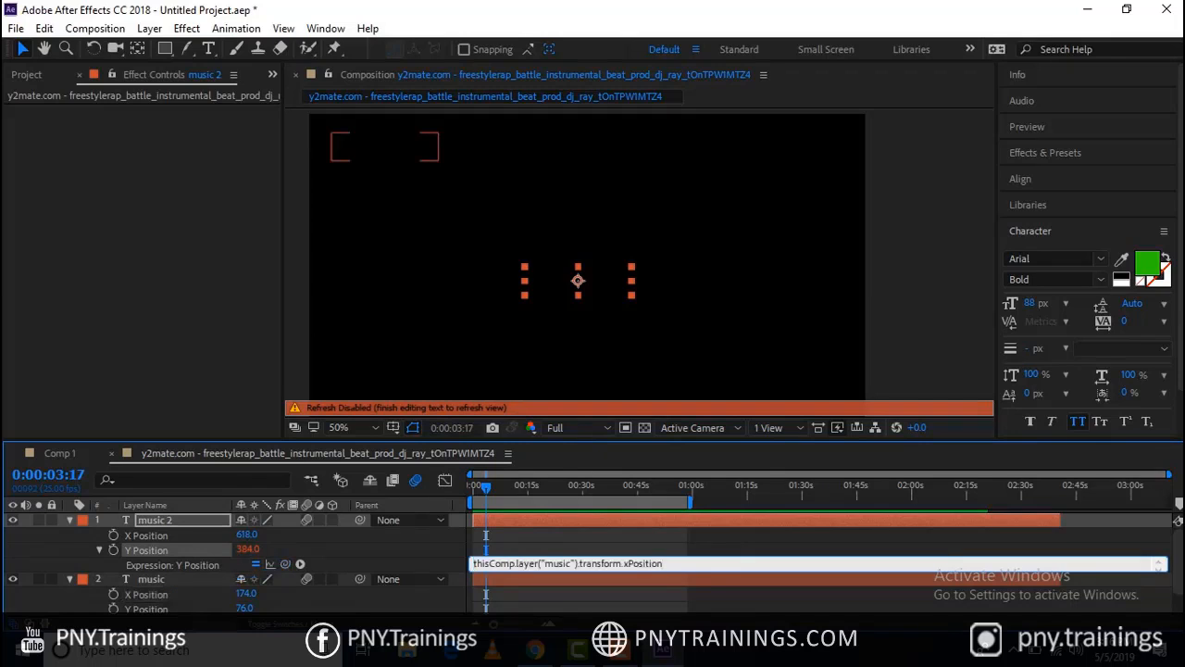
left_click(463, 218)
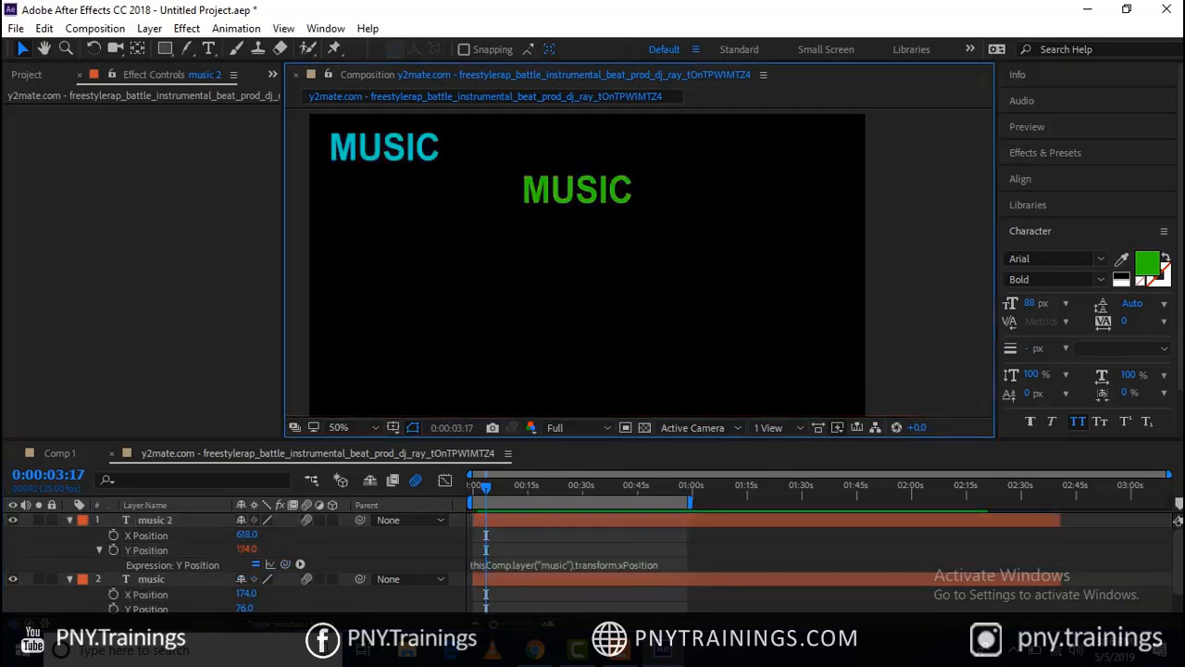
Test the link by moving the cyan MUSIC text around, placing it at about X 242, Y 186
left_click(387, 144)
left_click_drag(387, 144, 462, 218)
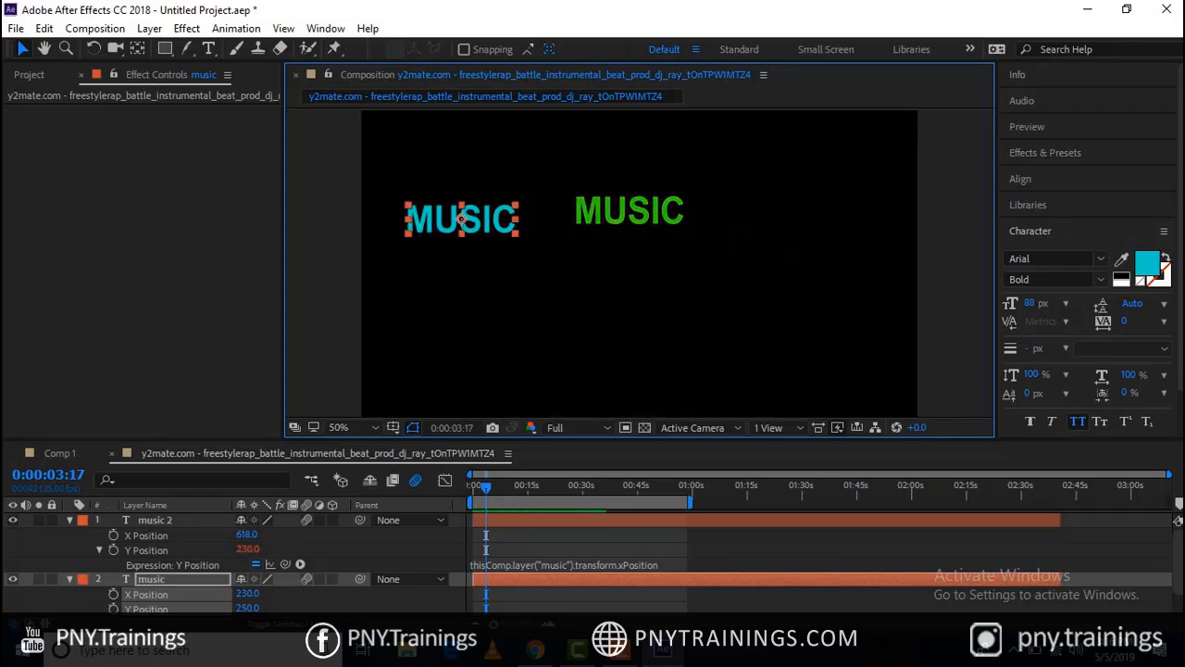
left_click_drag(461, 219, 467, 182)
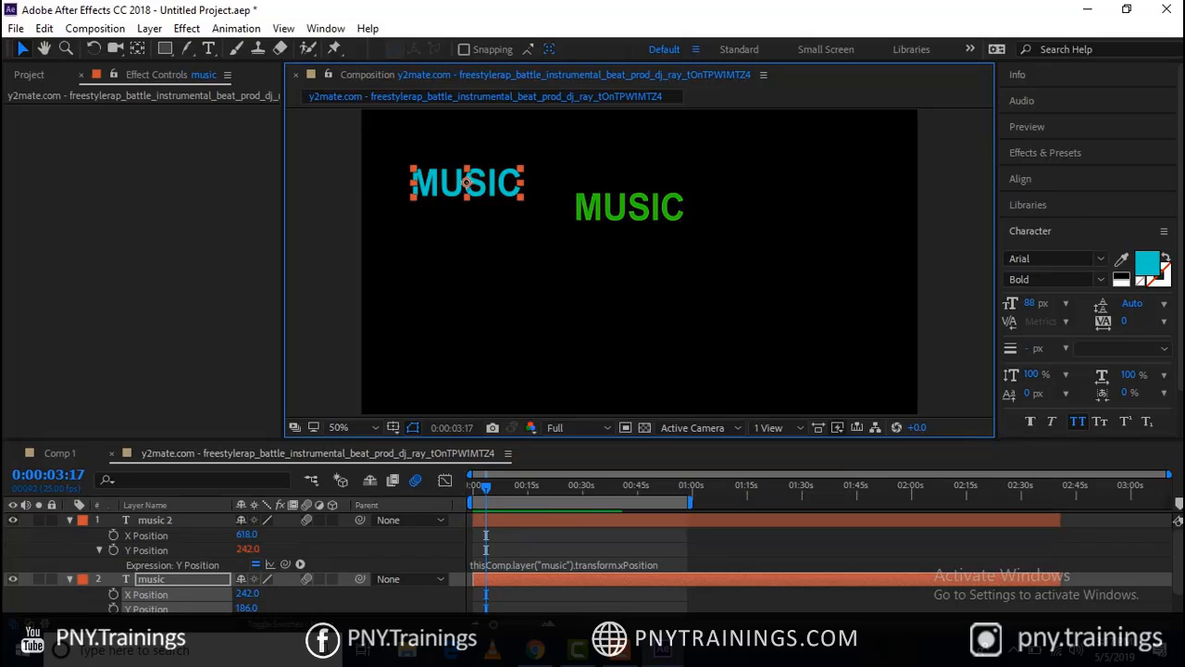
Apply the expression wiggle(20,200) to the music layer's X Position and disable motion blur for the composition
left_click(154, 579)
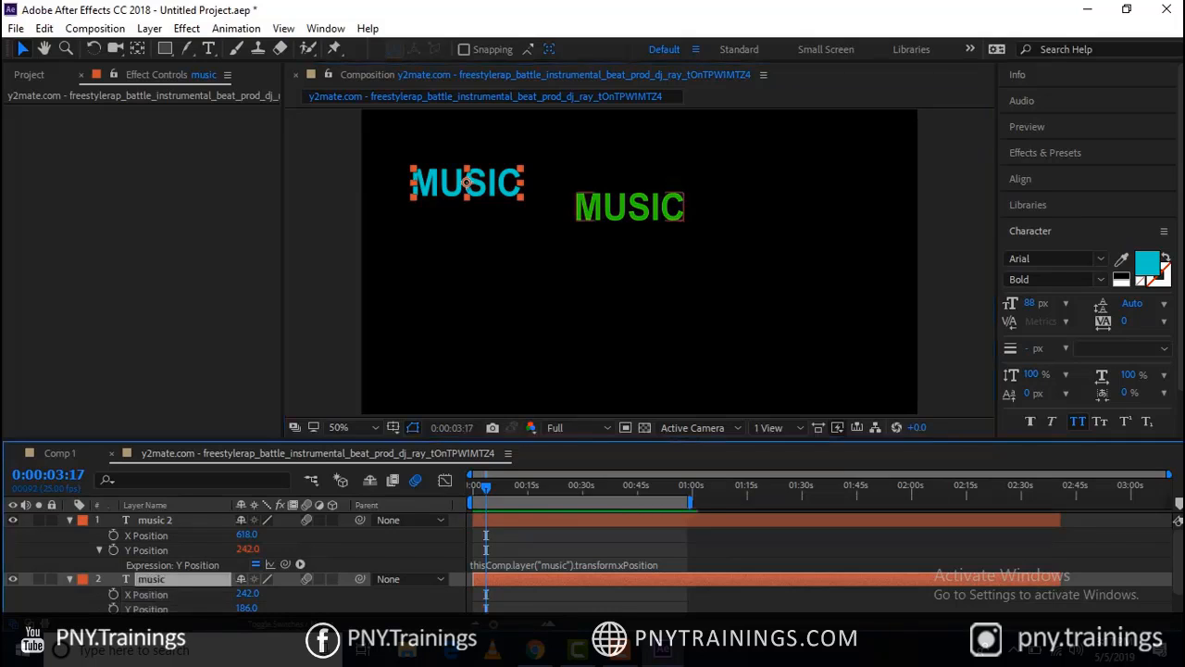
left_click(70, 521)
left_click(69, 535)
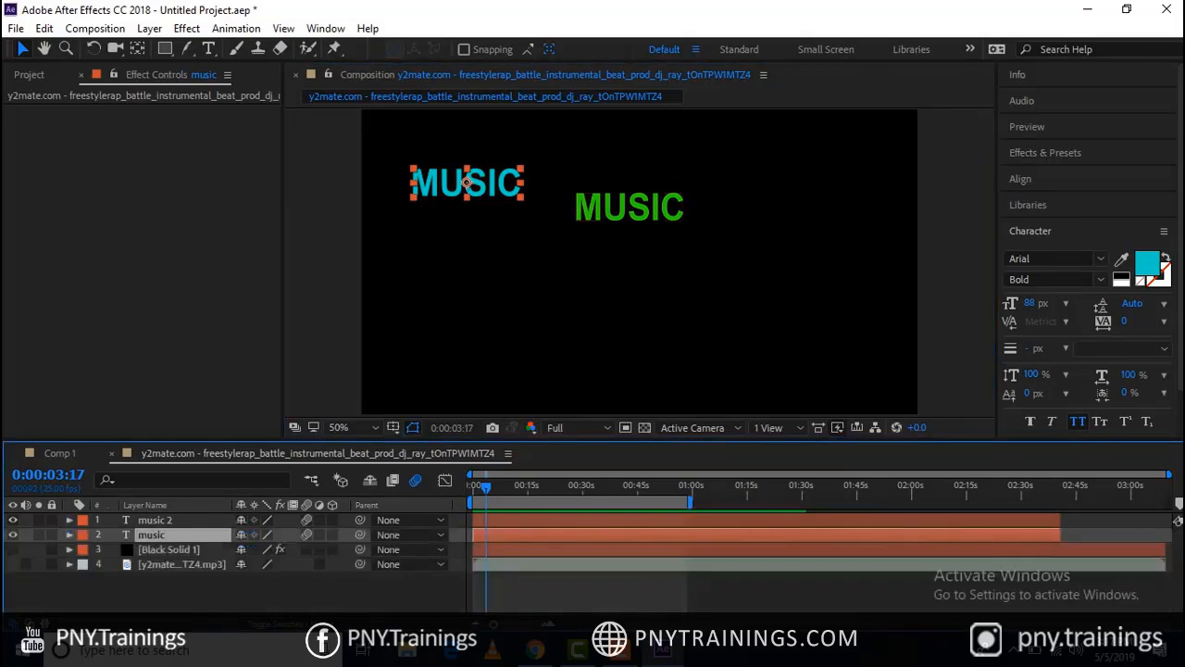
key("p")
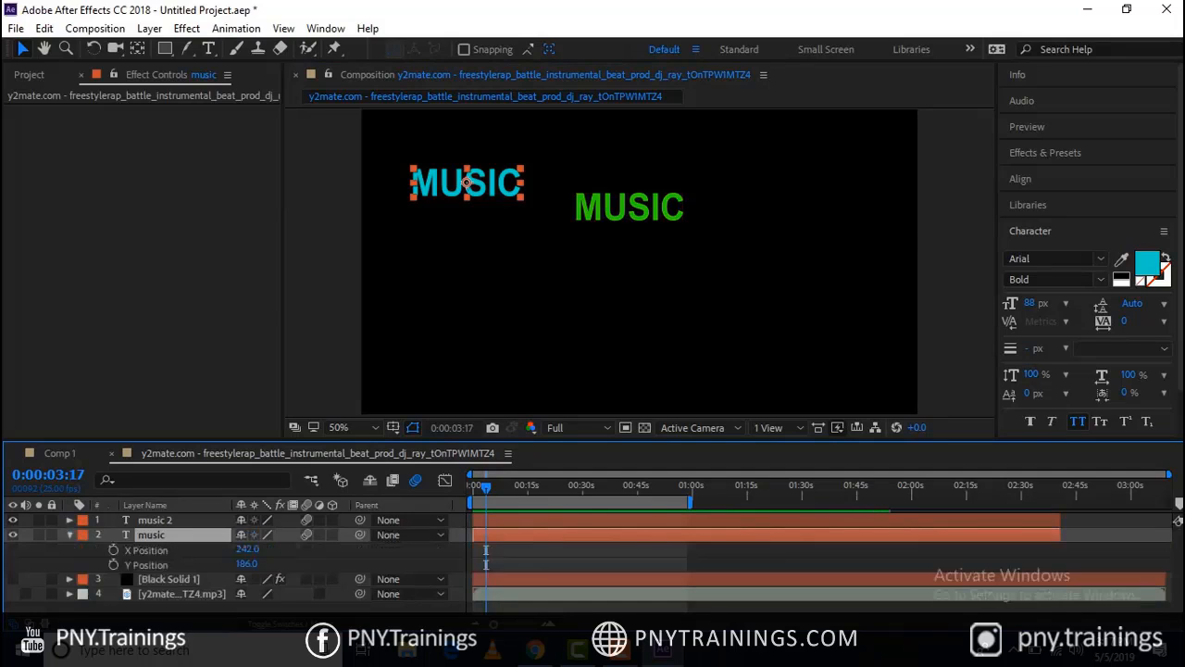
left_click(114, 550, "alt")
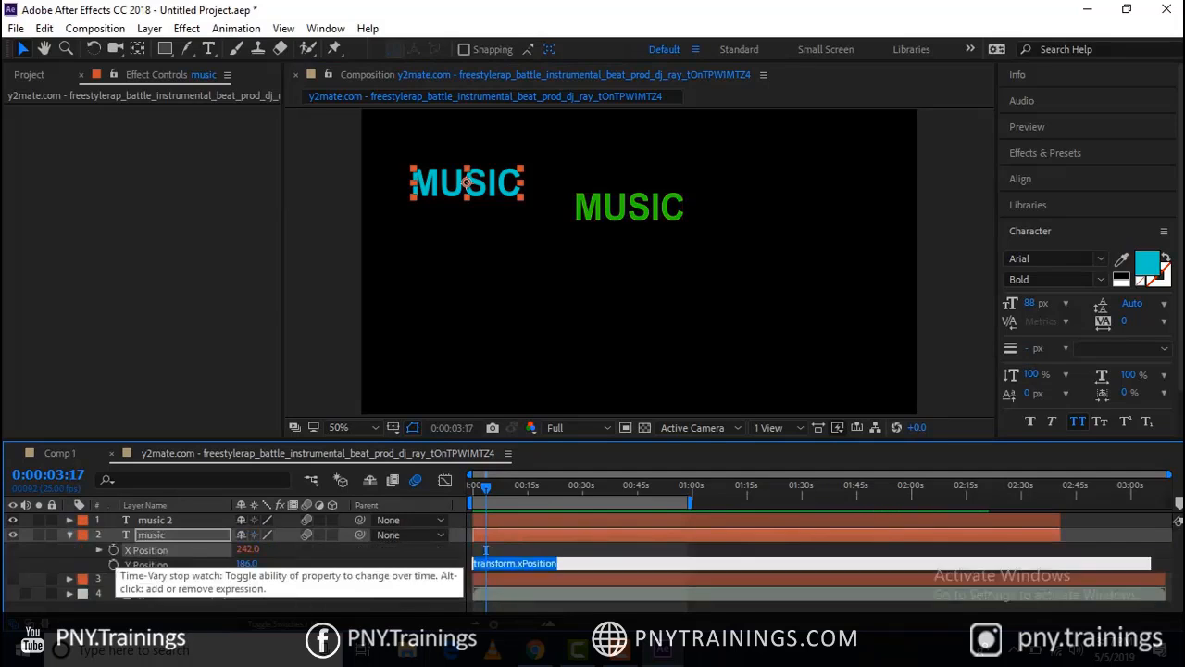
type("wiggl")
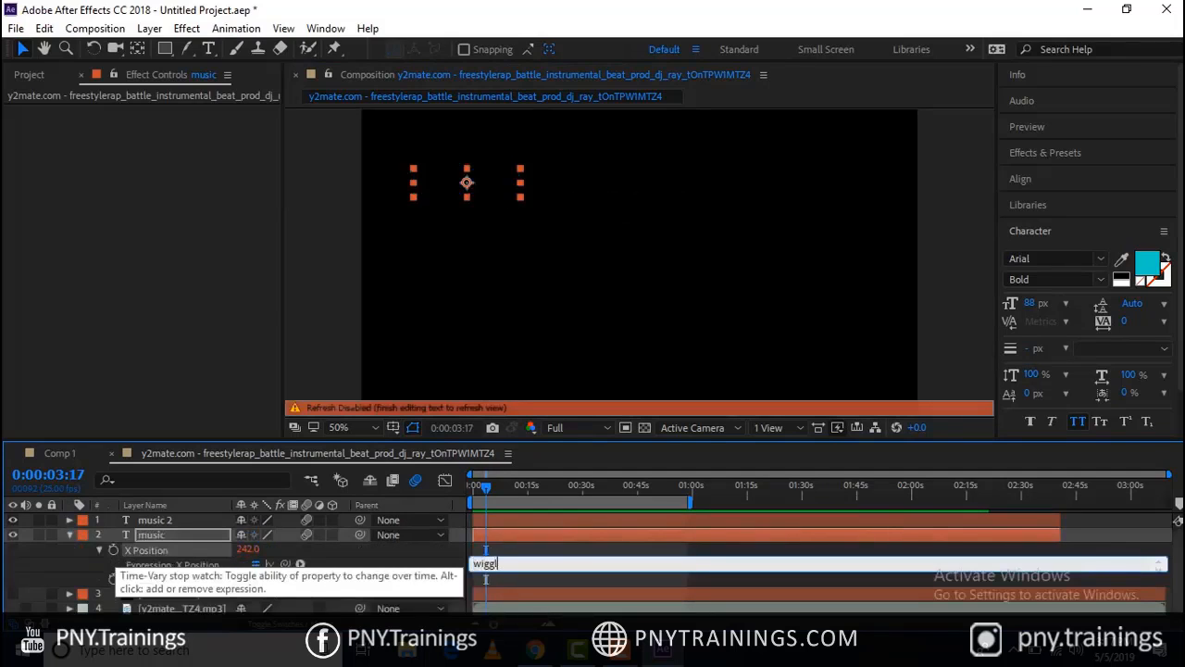
type("e(20,200")
left_click(392, 183)
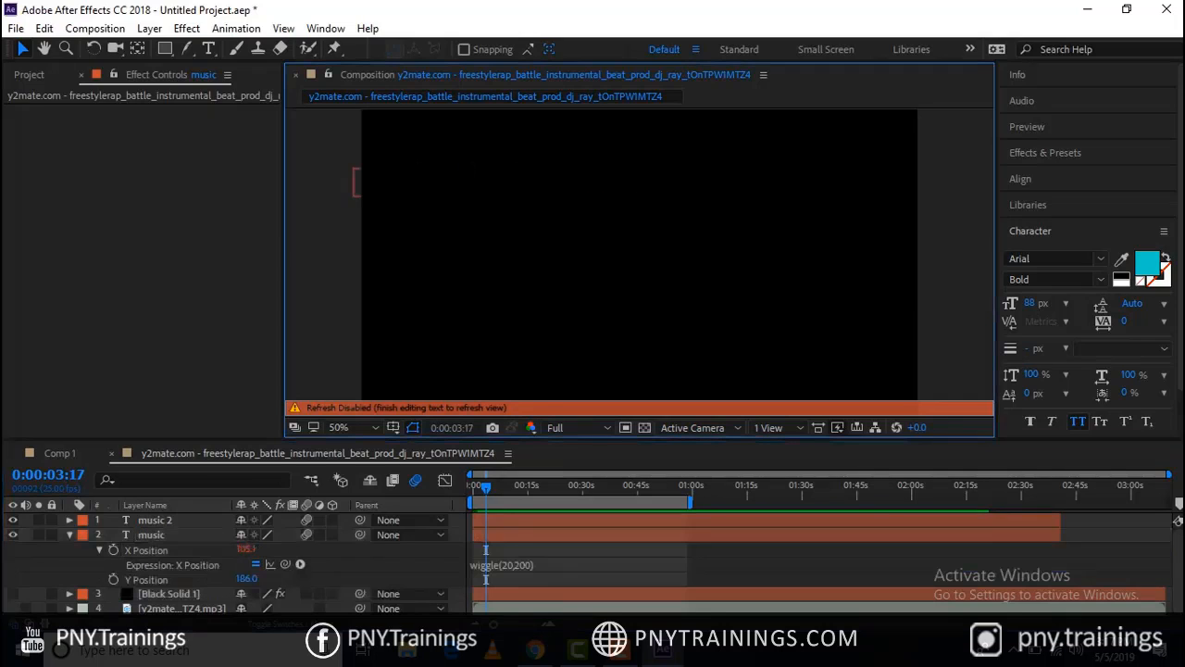
left_click(415, 480)
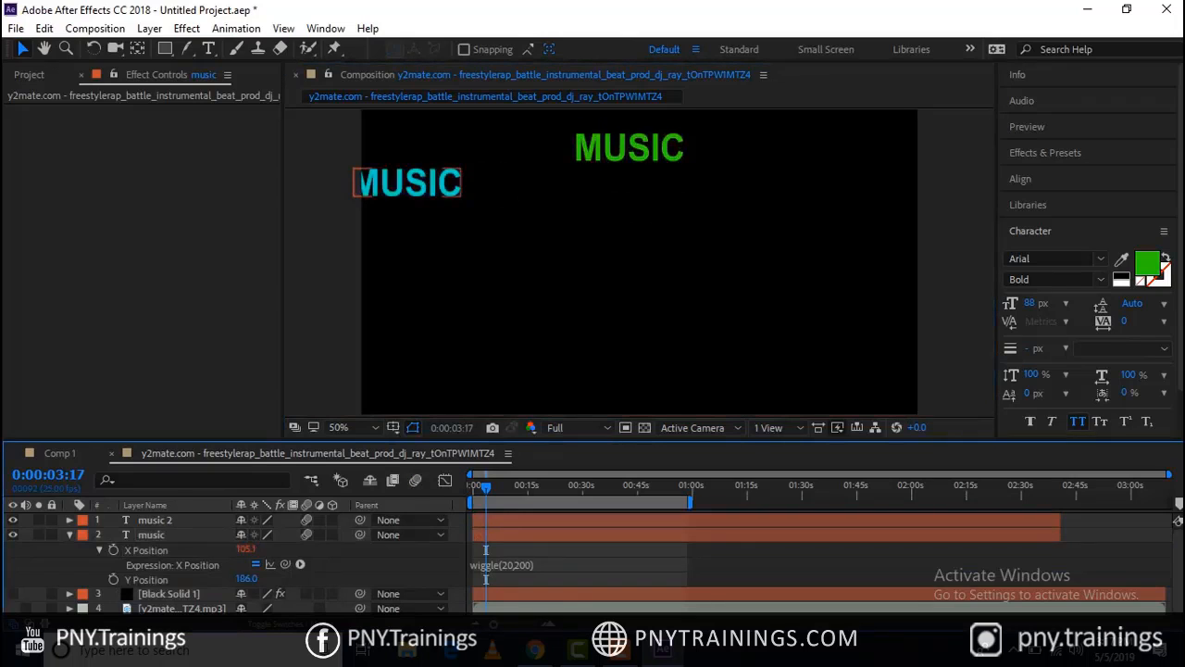
Apply the expression wiggle(10,40) to the music layer's Y Position and preview the composition from the start
left_click(69, 534)
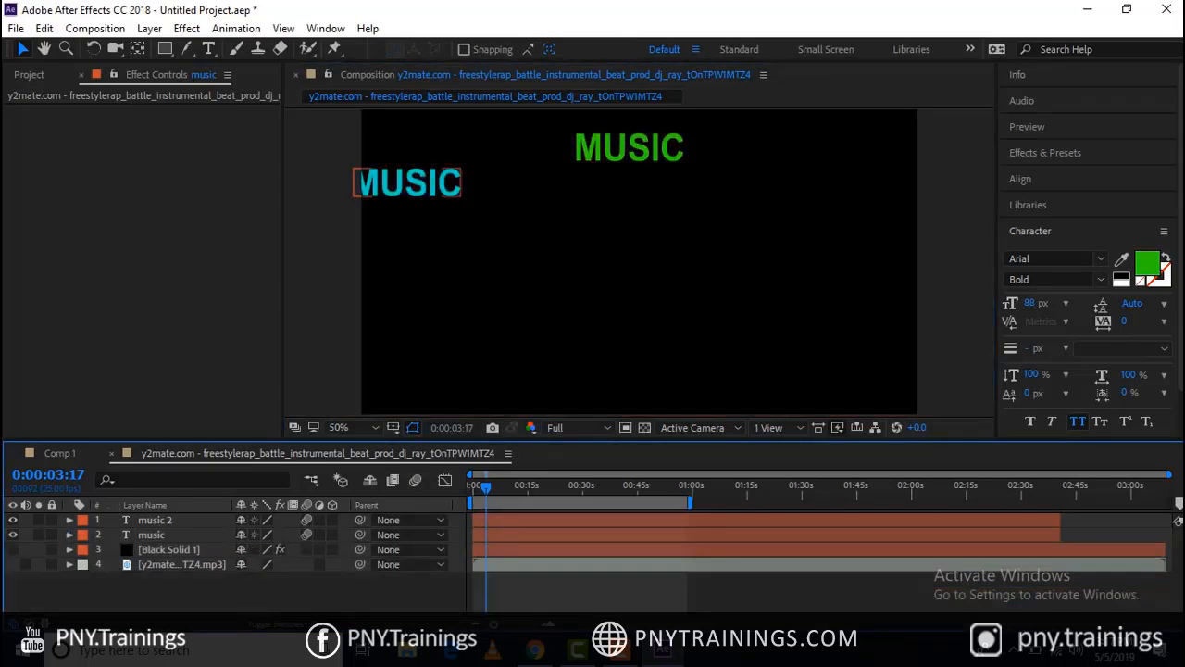
left_click(152, 535)
key("u")
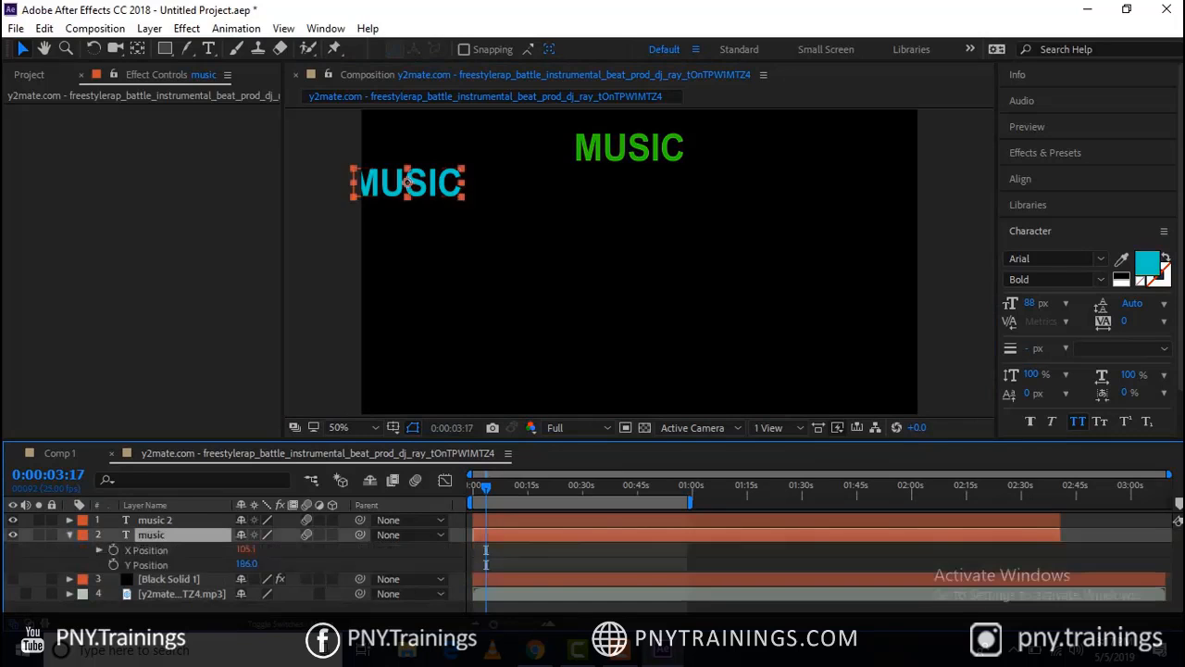
left_click(113, 565, "alt")
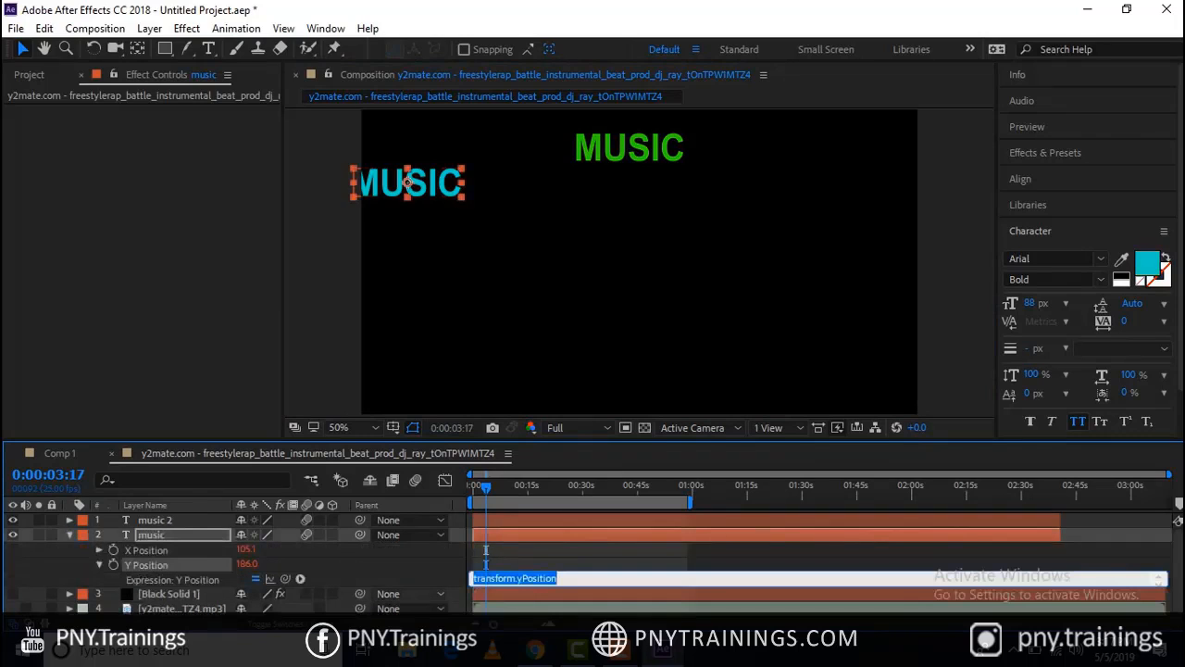
type("wiggle(10,40")
left_click(611, 287)
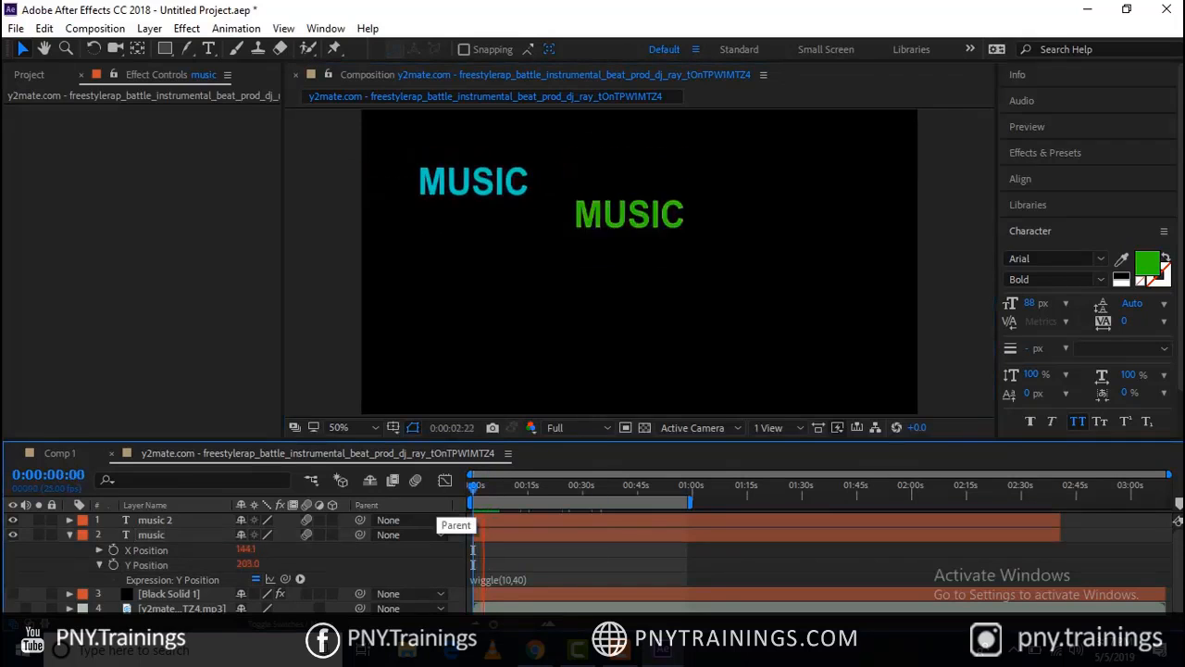
Clear the wiggle expression from the music layer's Y Position
left_click(493, 563)
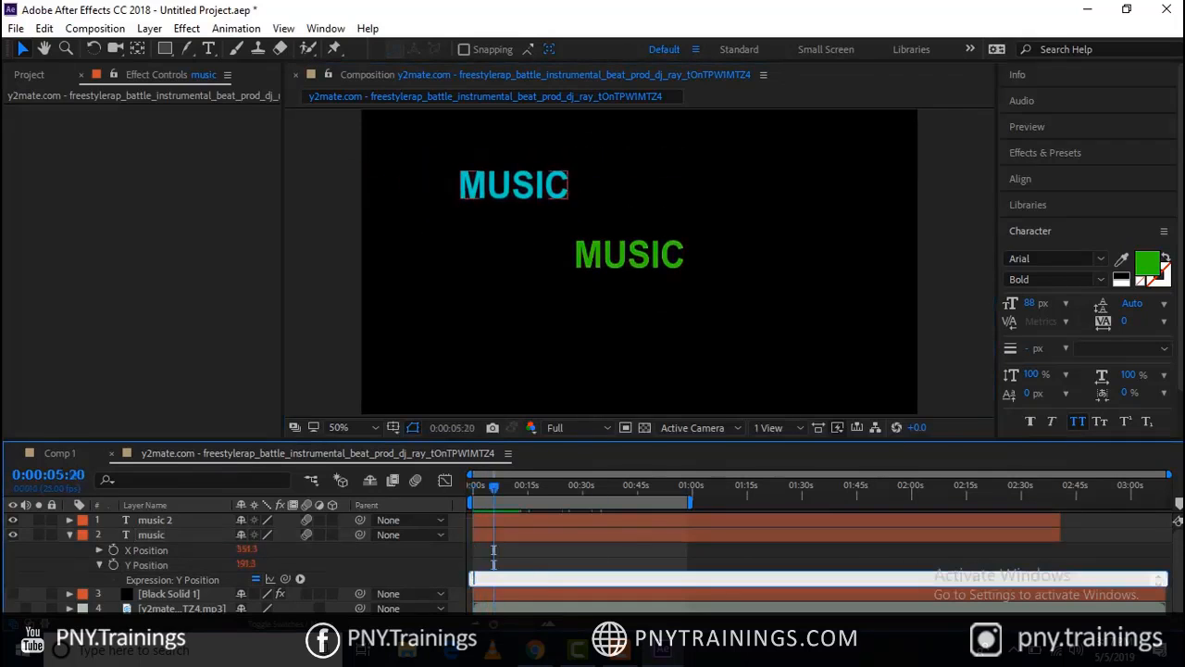